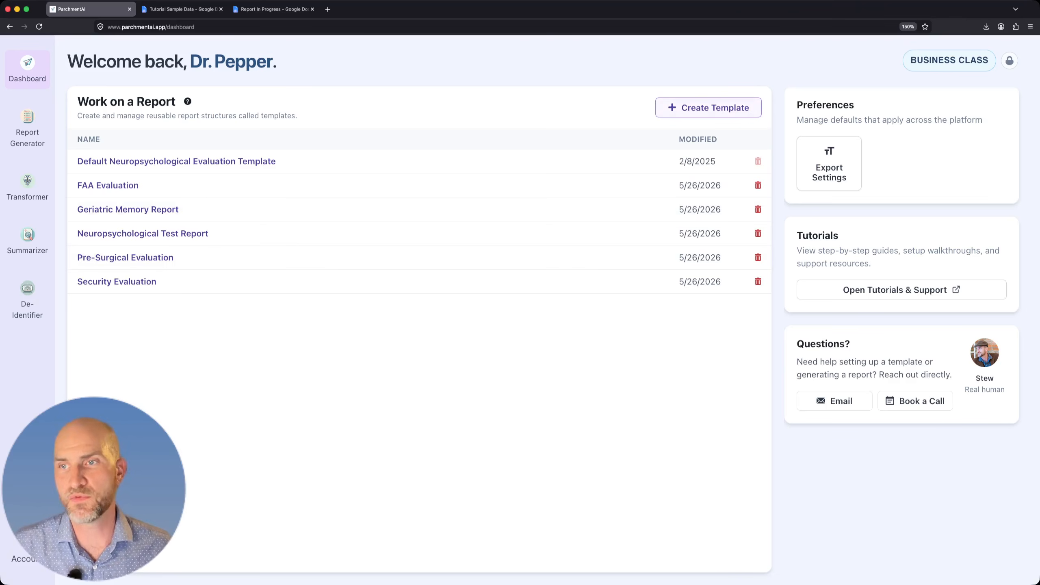
# Create an empty report template named "My Custom Template".
pyautogui.click(708, 107)
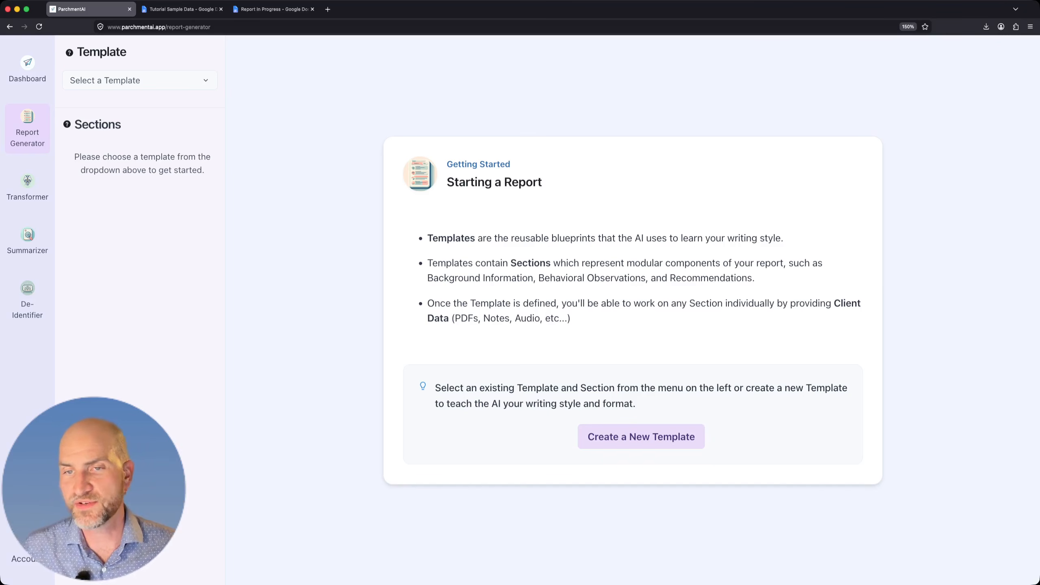
pyautogui.click(641, 436)
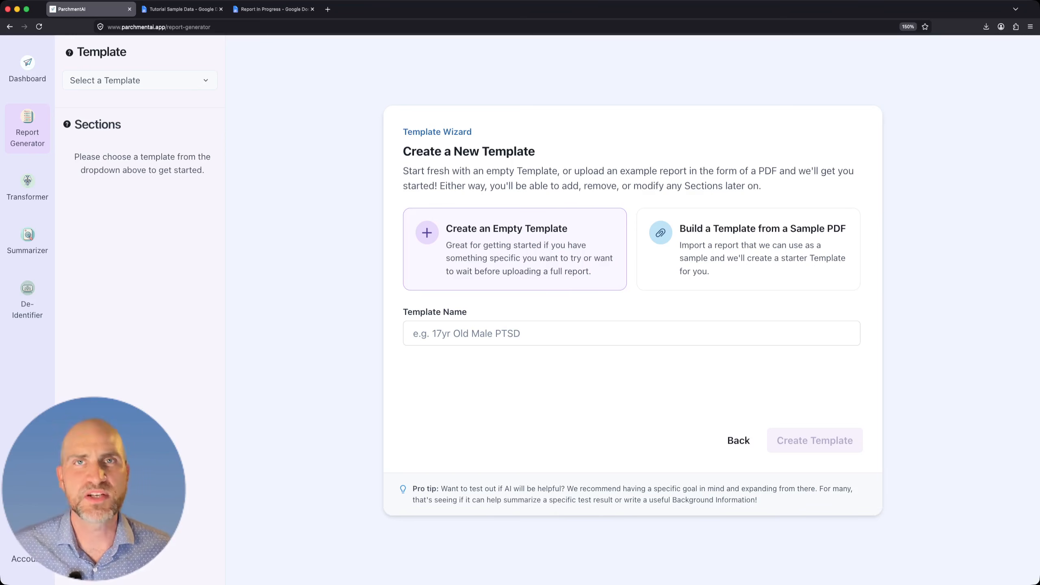
pyautogui.click(467, 333)
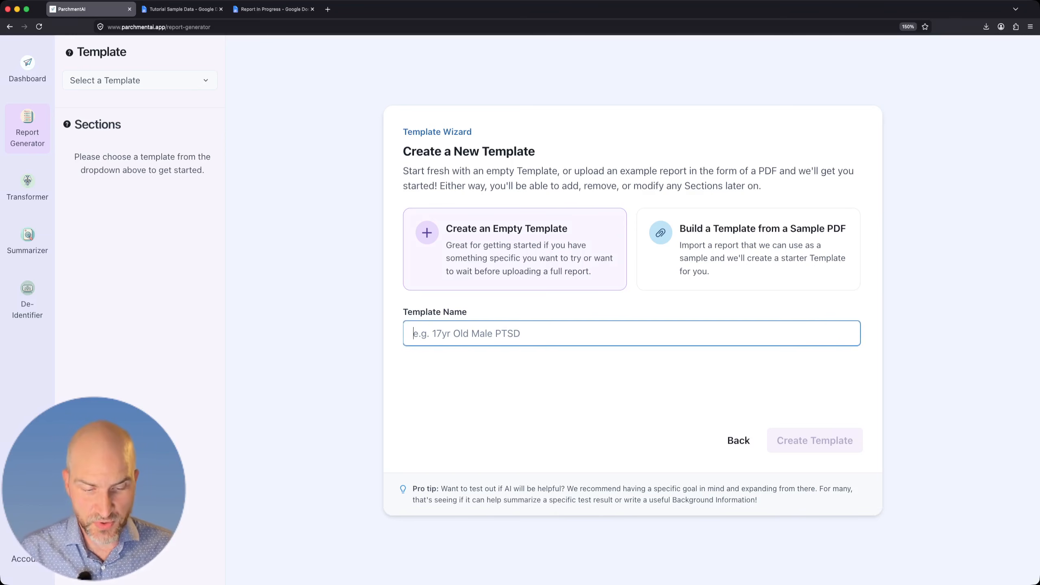
pyautogui.write('My Custom ')
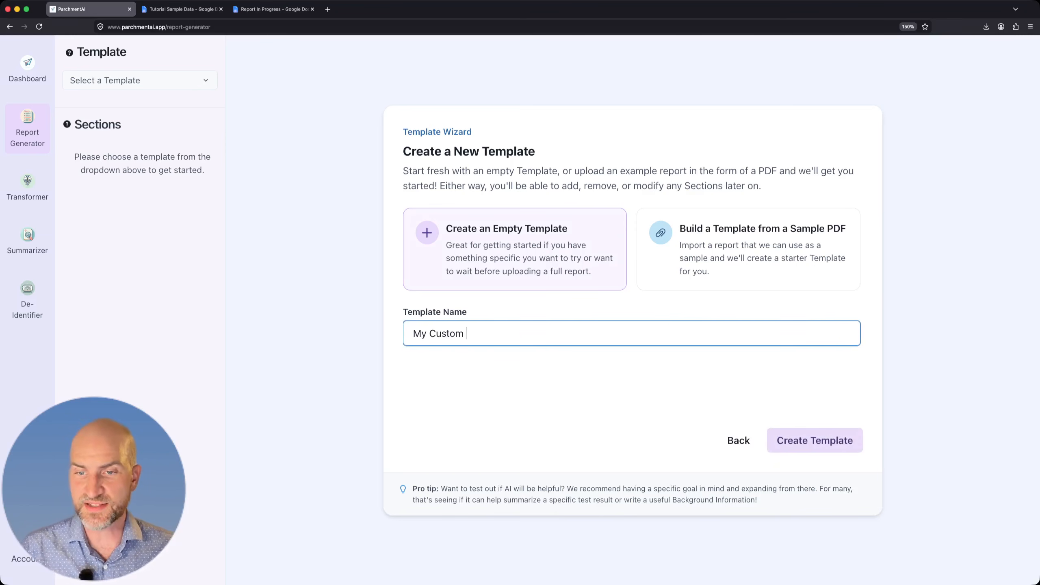
pyautogui.write('Template')
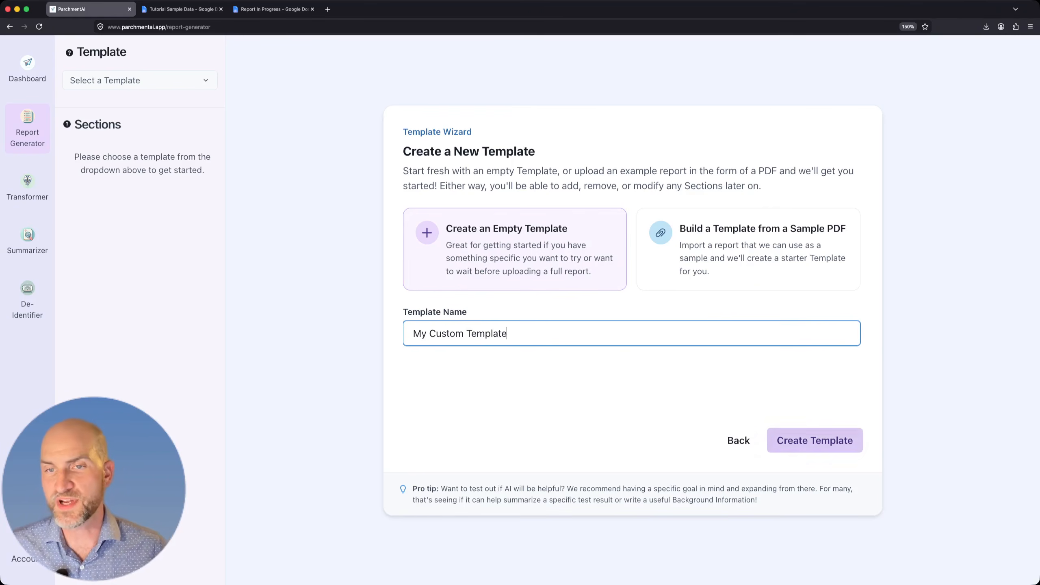
pyautogui.press('Return')
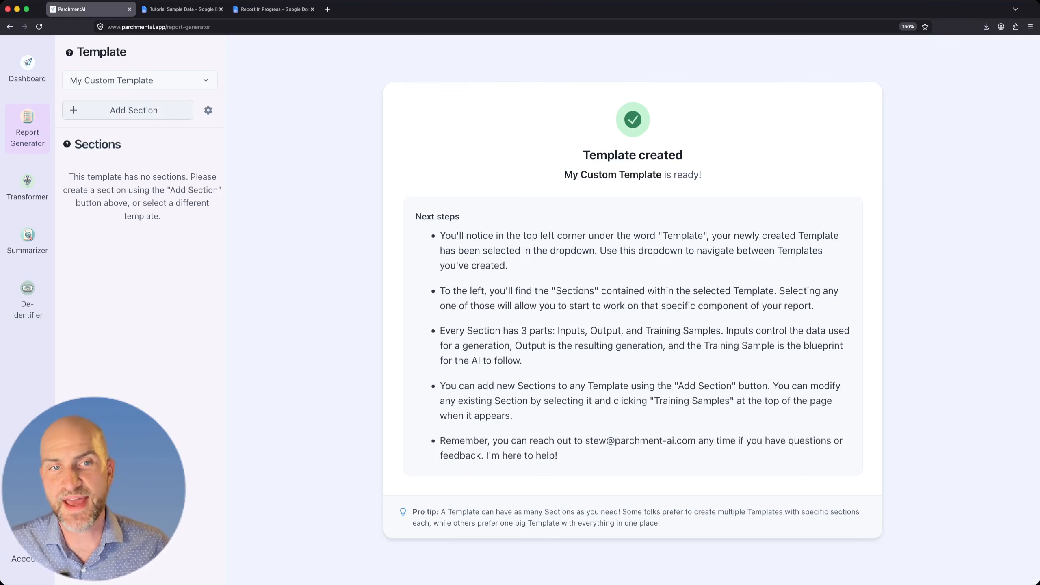
# Add a Free Form section named "Background Information" to the template.
pyautogui.click(128, 110)
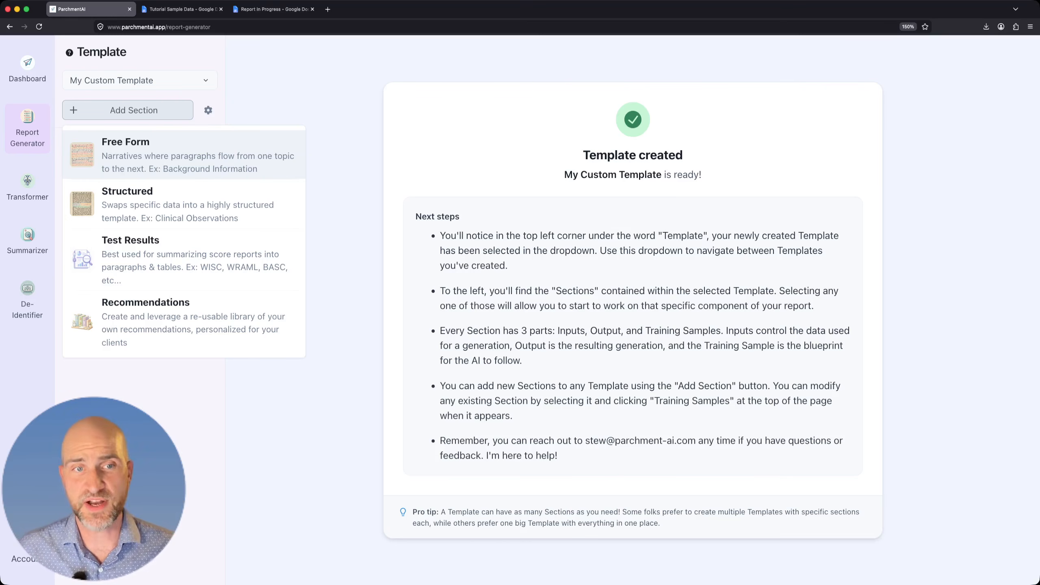
pyautogui.click(164, 154)
pyautogui.click(140, 150)
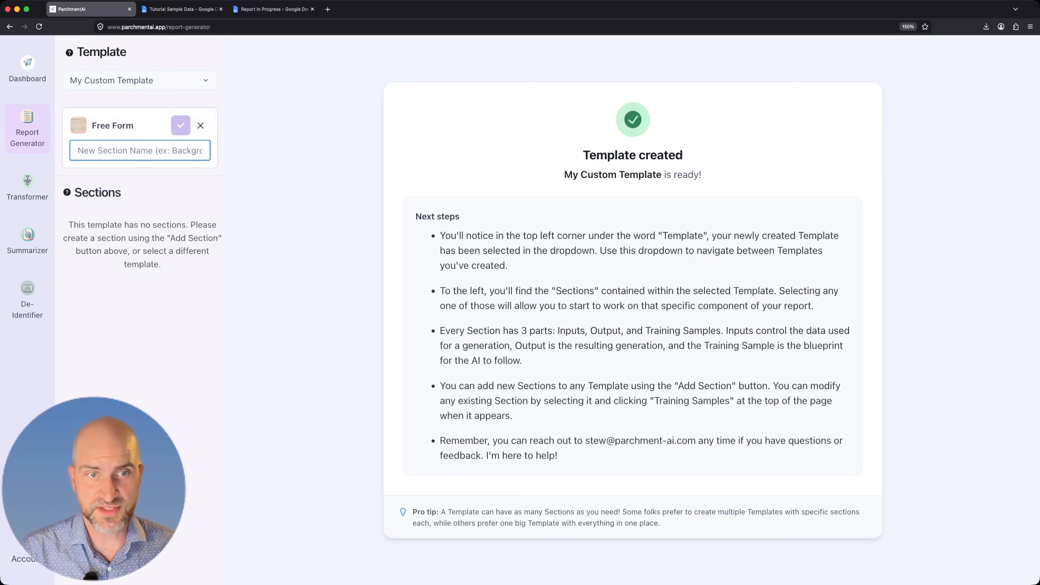
pyautogui.write('Background Informa')
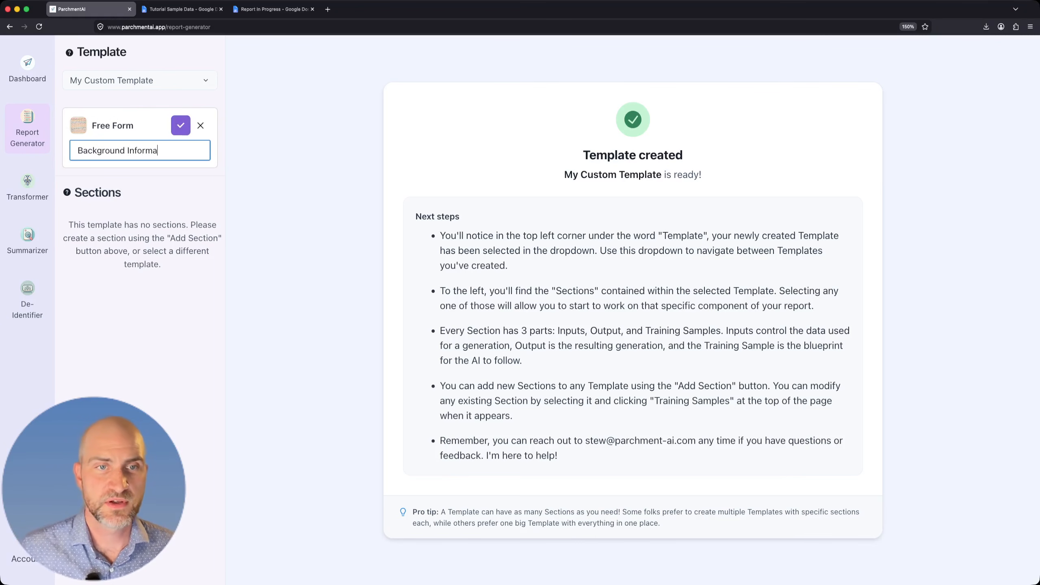
pyautogui.write('tion')
pyautogui.press('Return')
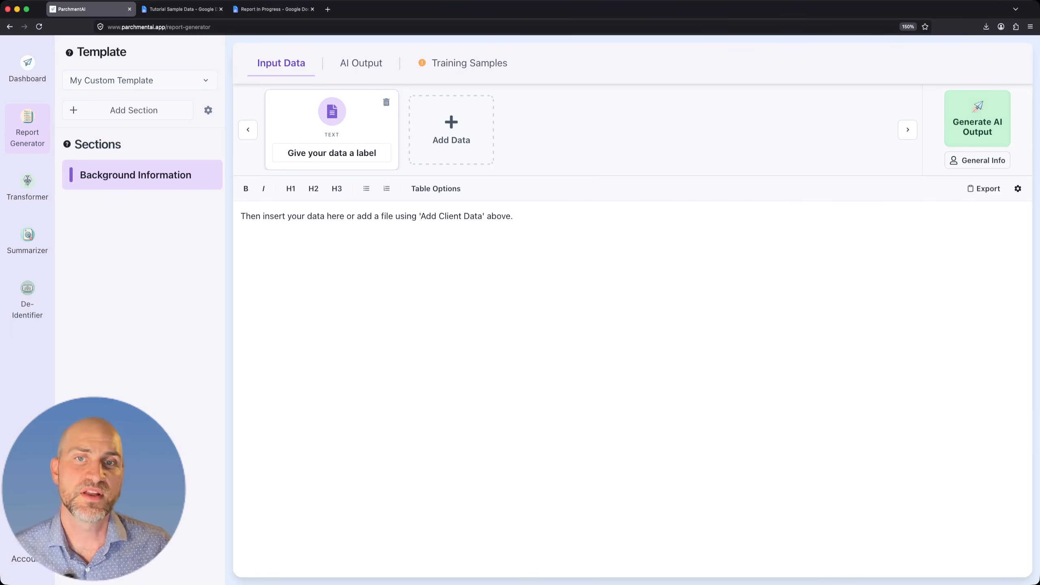
# Look at the section's AI output area and start its first base training sample.
pyautogui.click(361, 63)
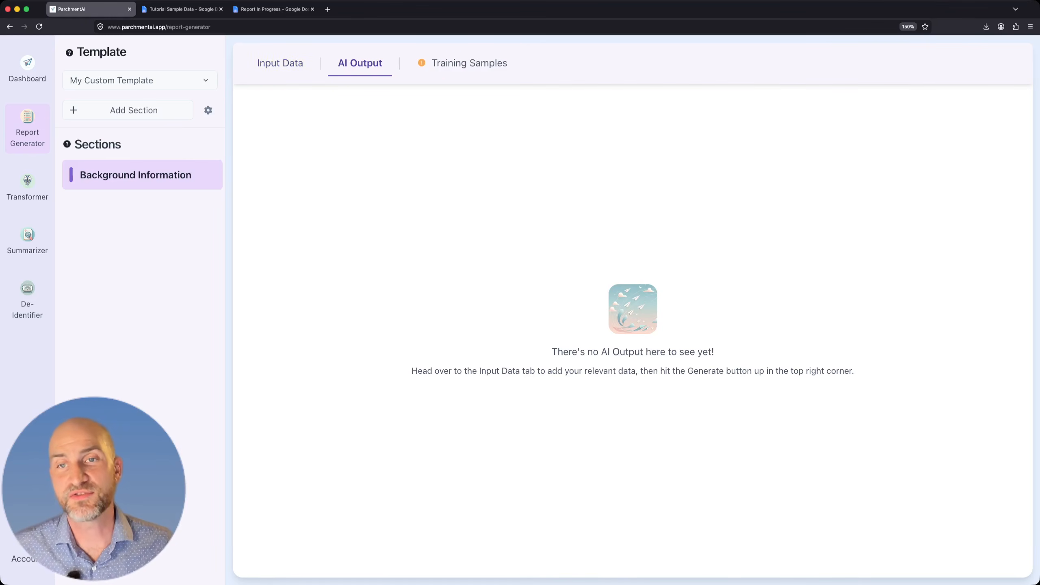
pyautogui.click(469, 63)
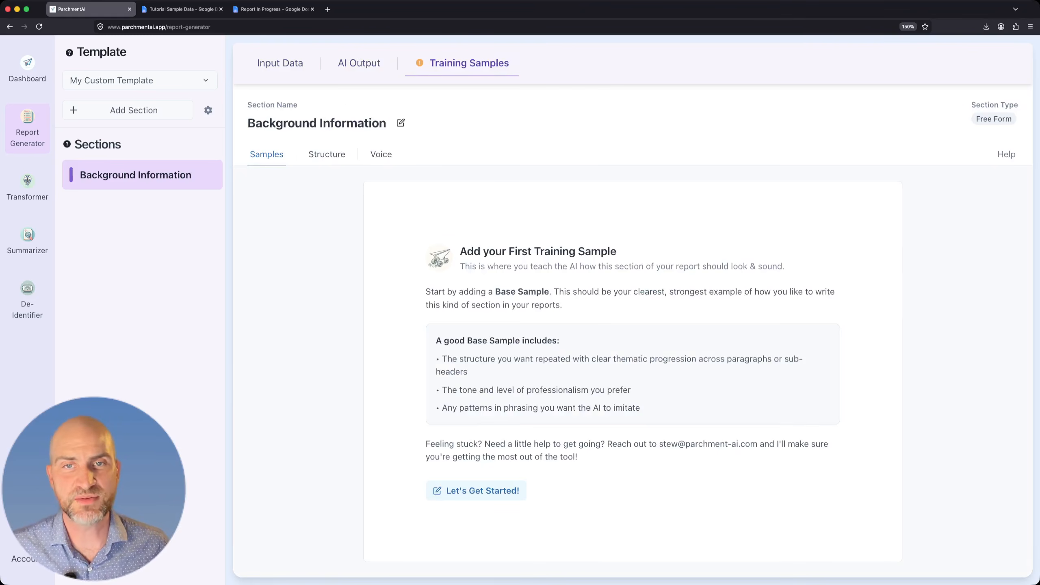
pyautogui.moveTo(419, 62)
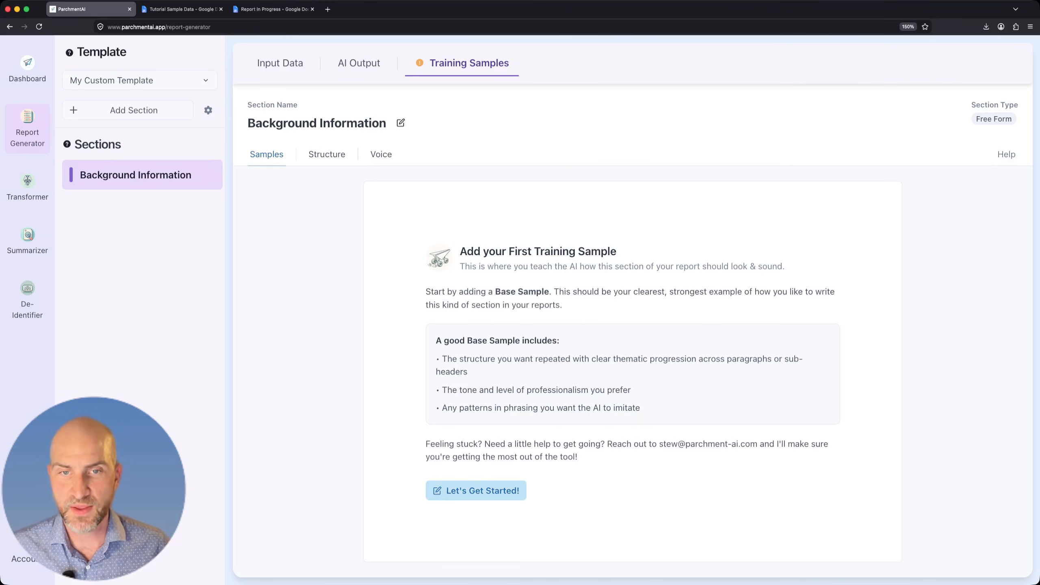
pyautogui.click(476, 490)
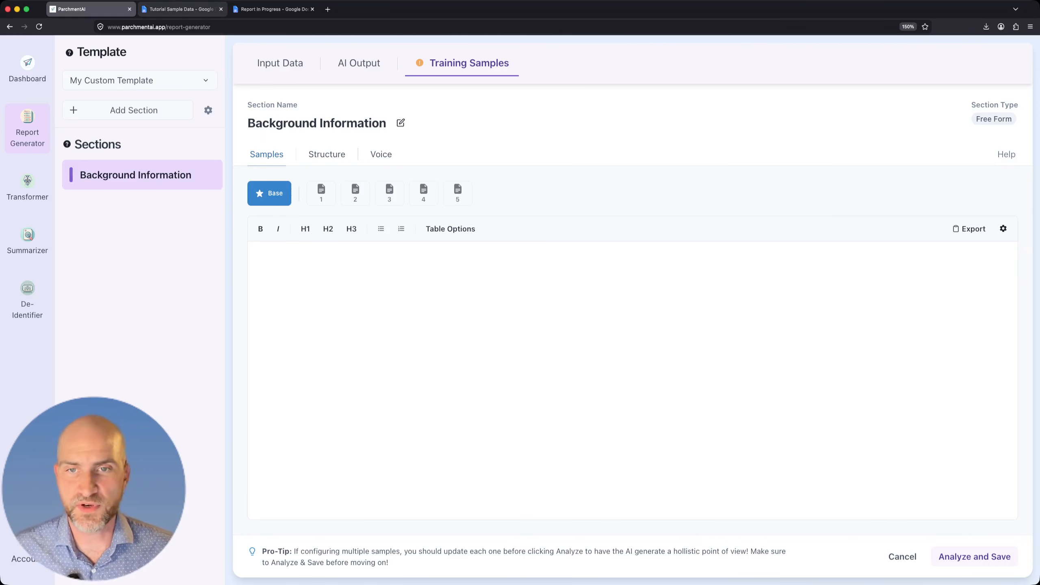
# Copy the three background writing sample paragraphs from the Tutorial Sample Data Google Doc into ParchmentAI's base sample, and analyze and save it.
pyautogui.click(183, 9)
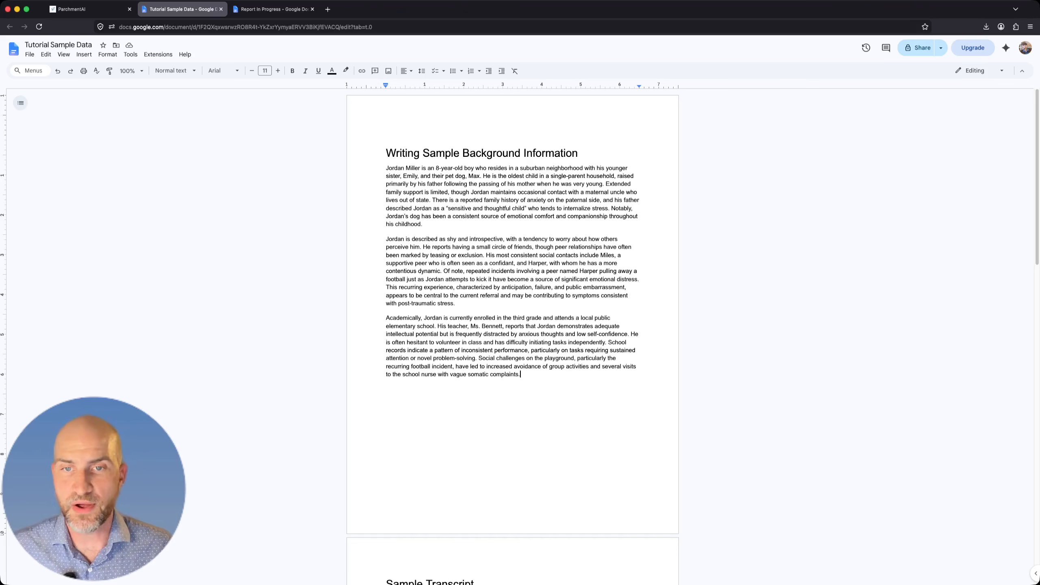
pyautogui.moveTo(520, 375); pyautogui.dragTo(386, 167)
pyautogui.press('super+c')
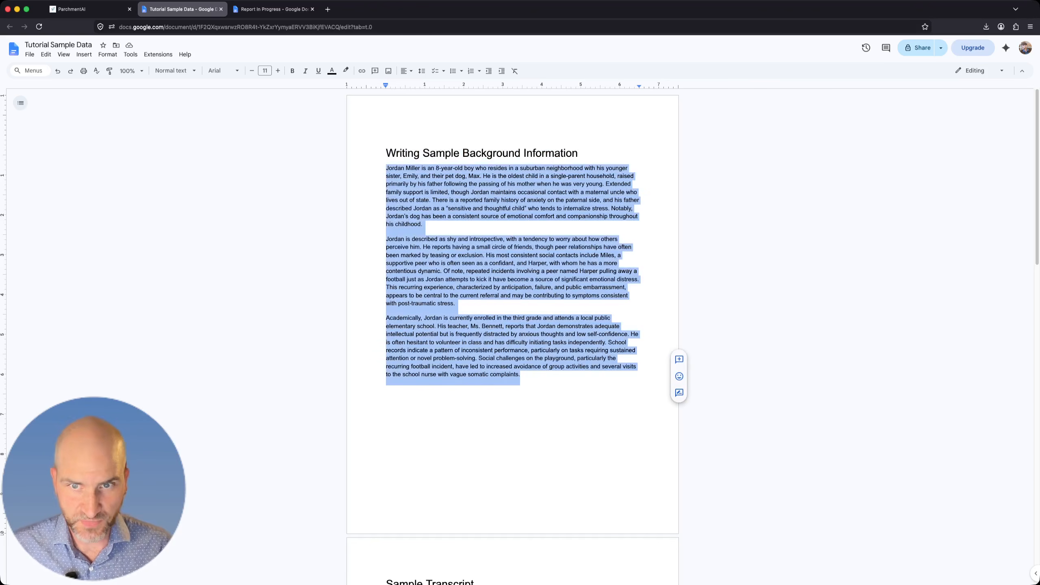
pyautogui.click(424, 224)
pyautogui.click(90, 9)
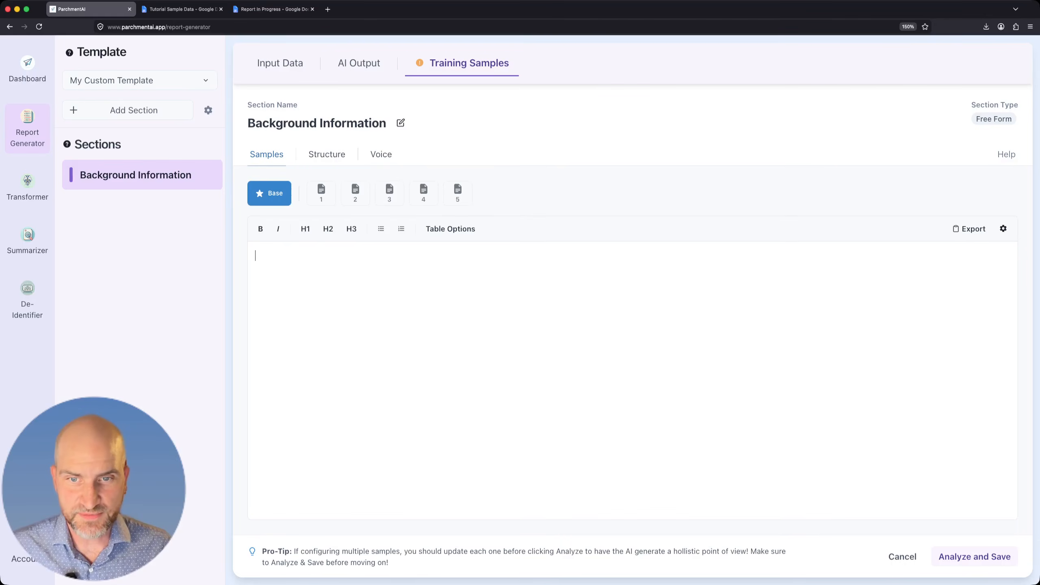
pyautogui.press('super+v')
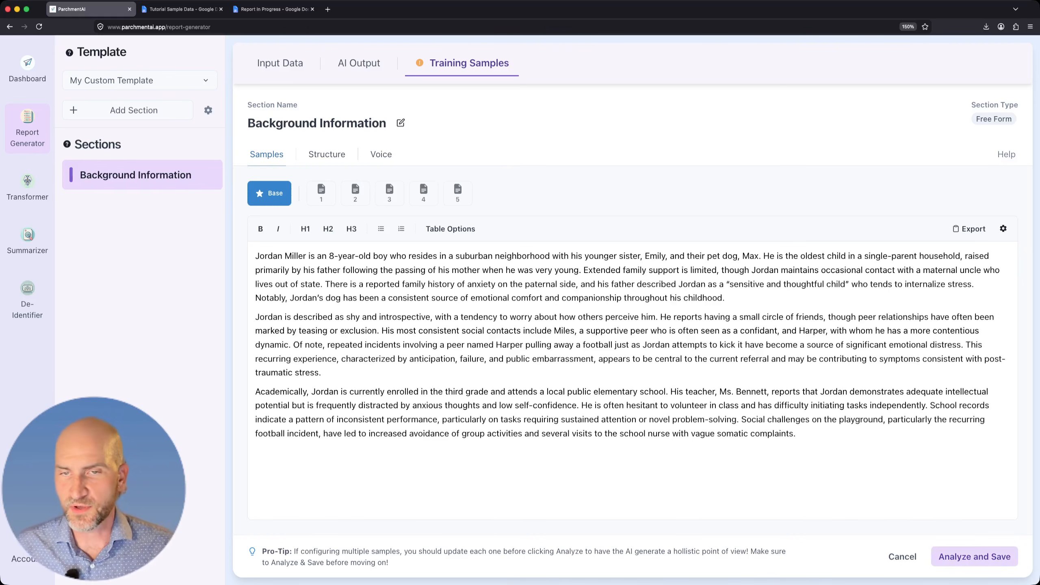
pyautogui.click(975, 556)
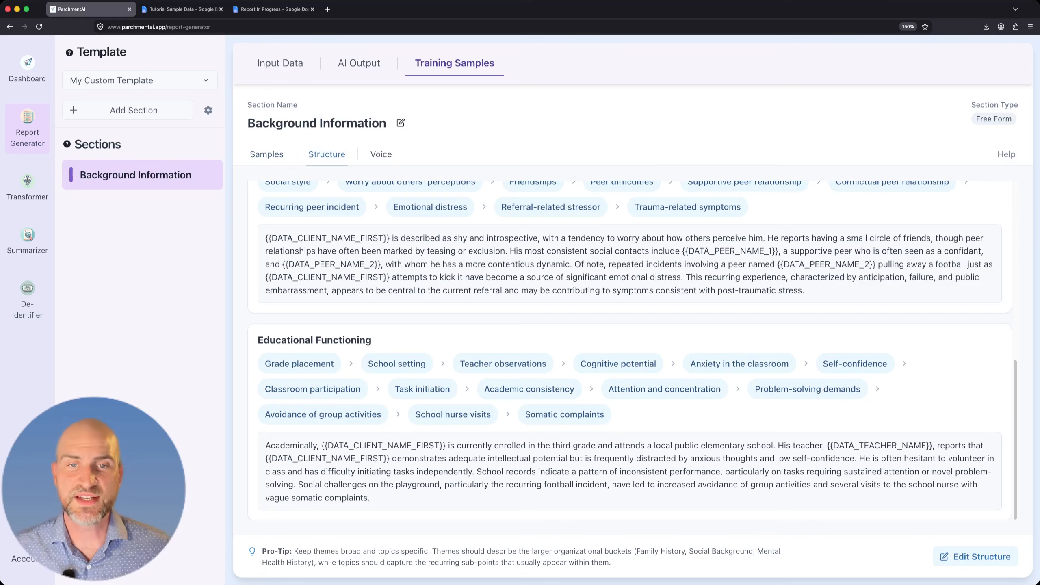
# Review the themes and topics in the analyzed structure and the voice descriptors for the Background Information section.
pyautogui.scroll(8, 631, 350)
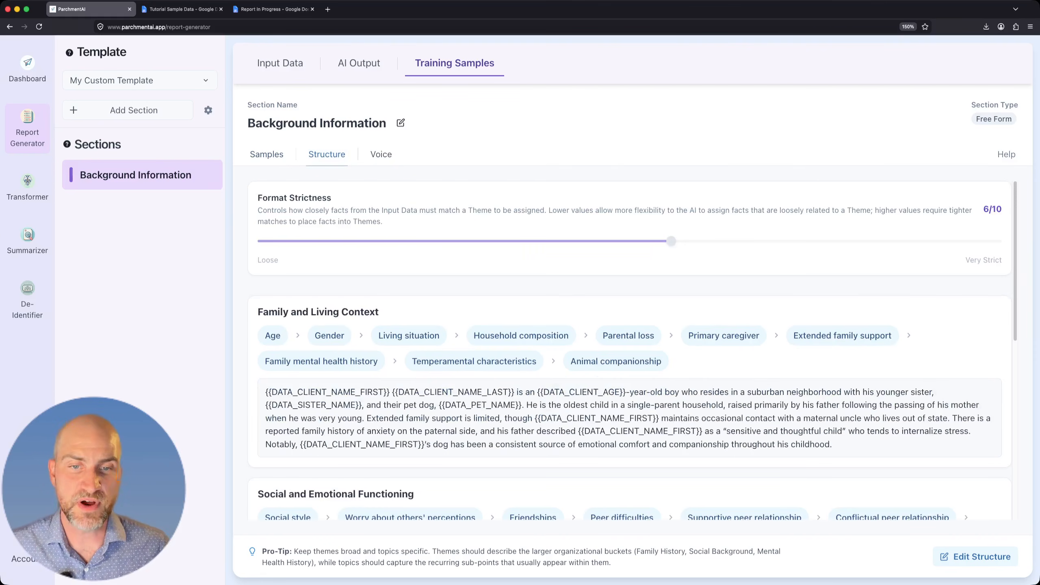
pyautogui.scroll(-3, 633, 351)
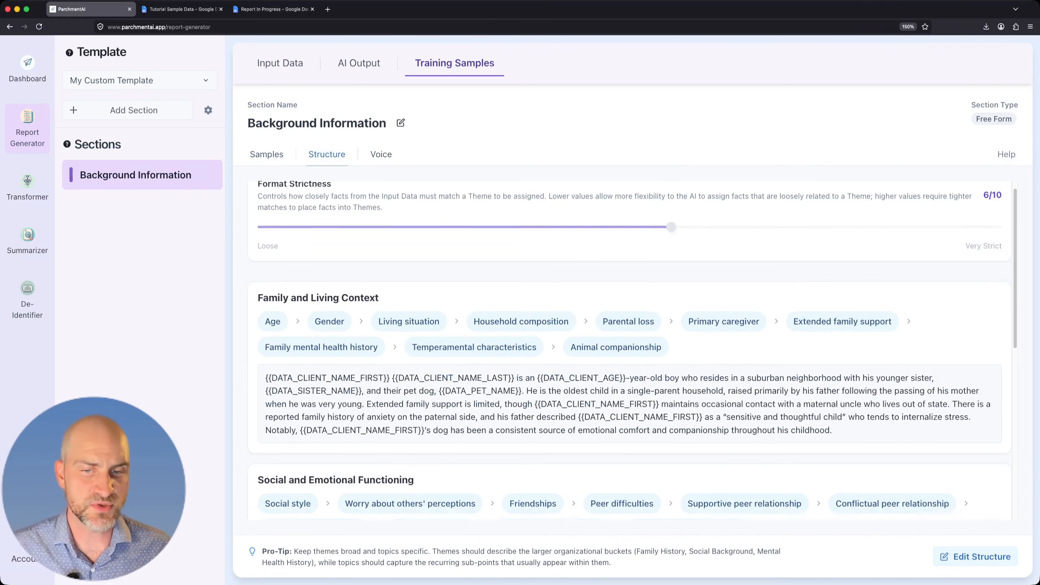
pyautogui.scroll(-7, 633, 350)
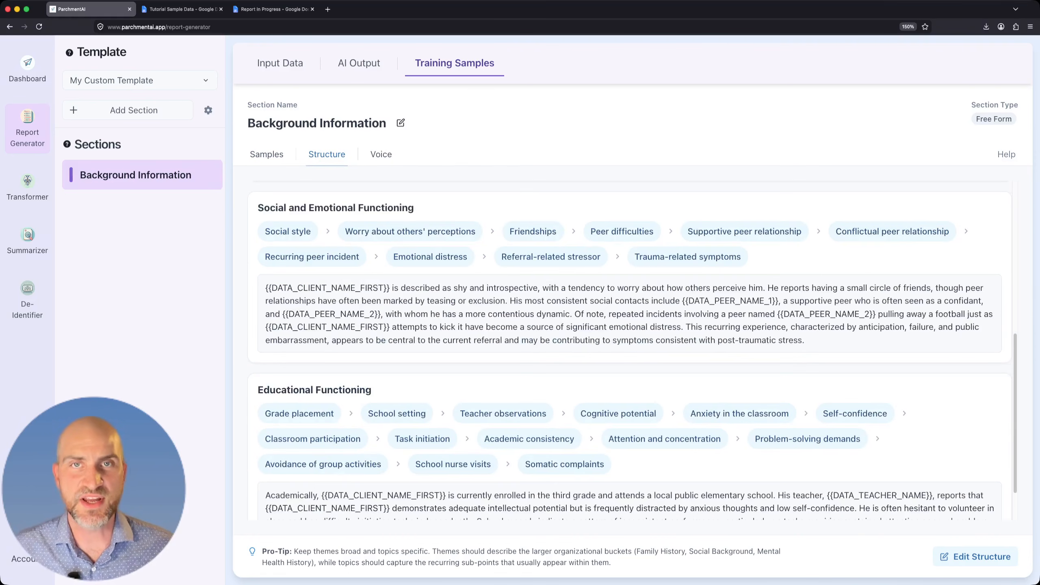
pyautogui.scroll(-1, 633, 351)
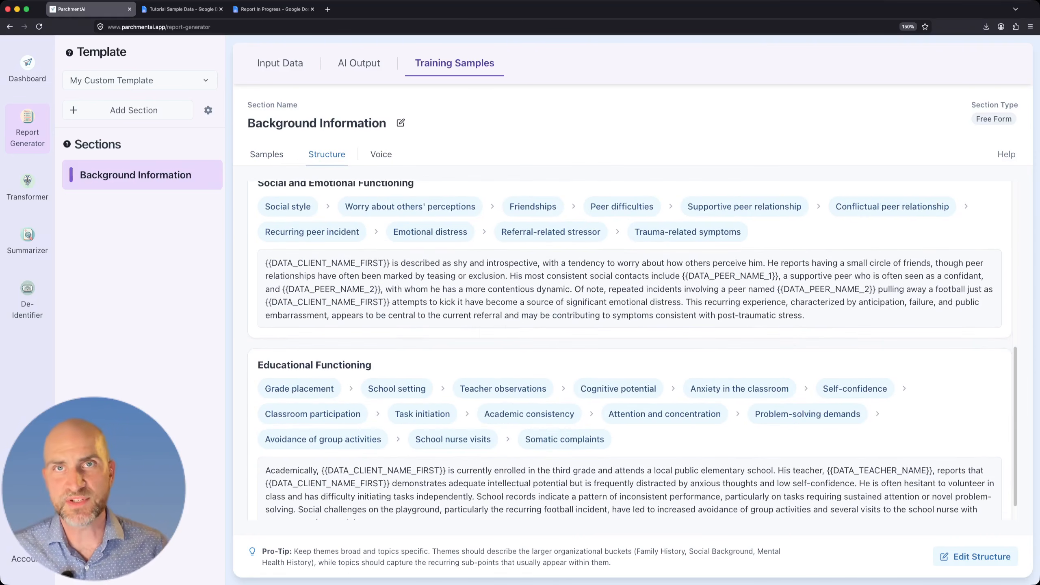
pyautogui.click(380, 155)
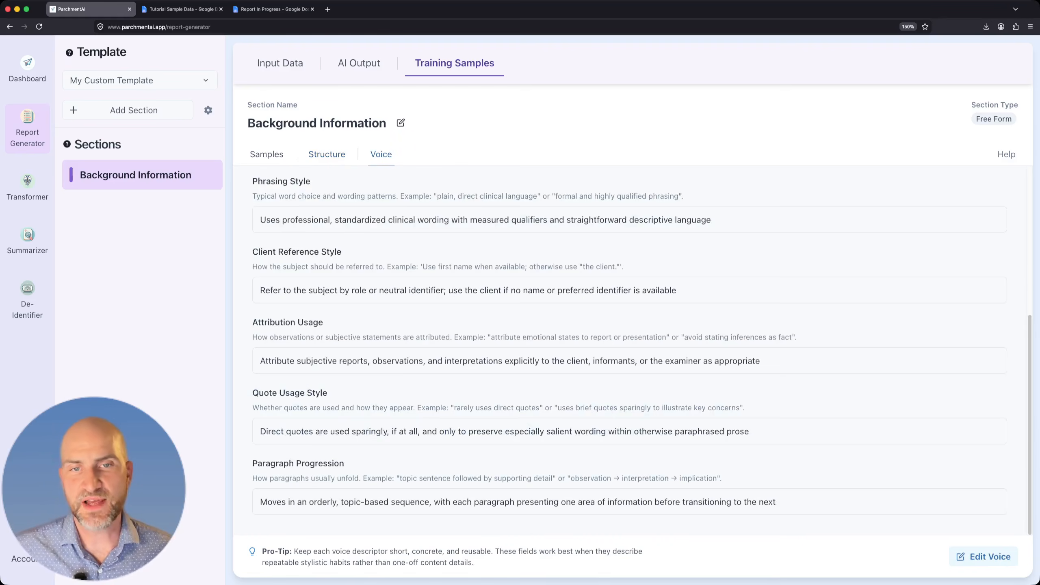
pyautogui.scroll(2, 633, 351)
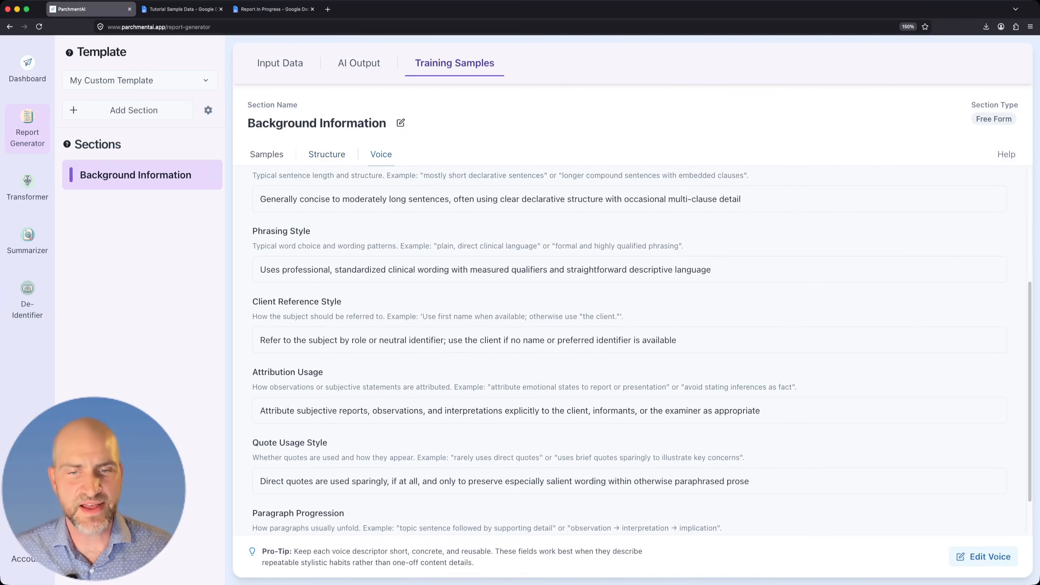
pyautogui.scroll(-2, 633, 350)
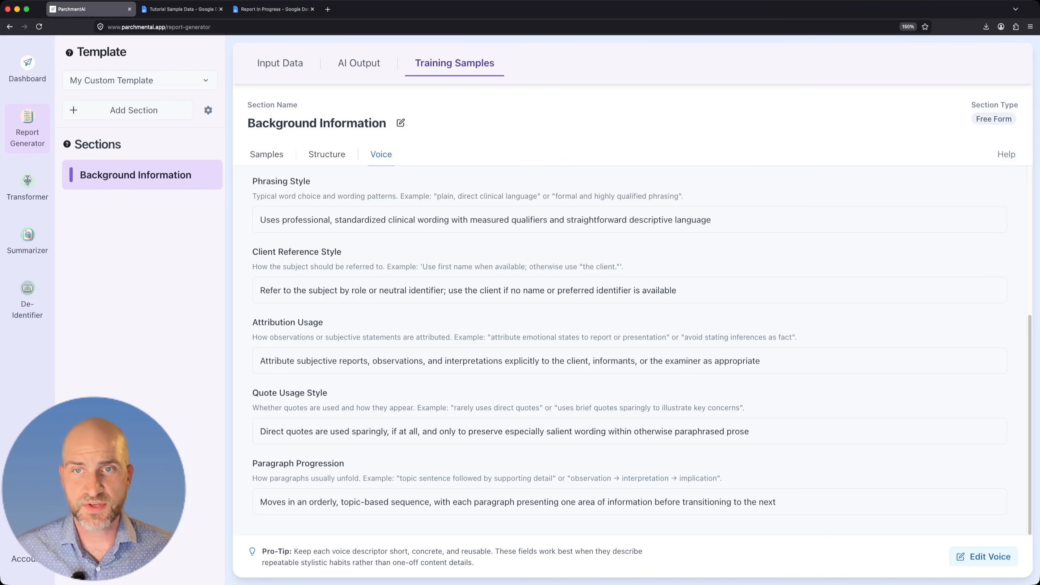
pyautogui.click(267, 154)
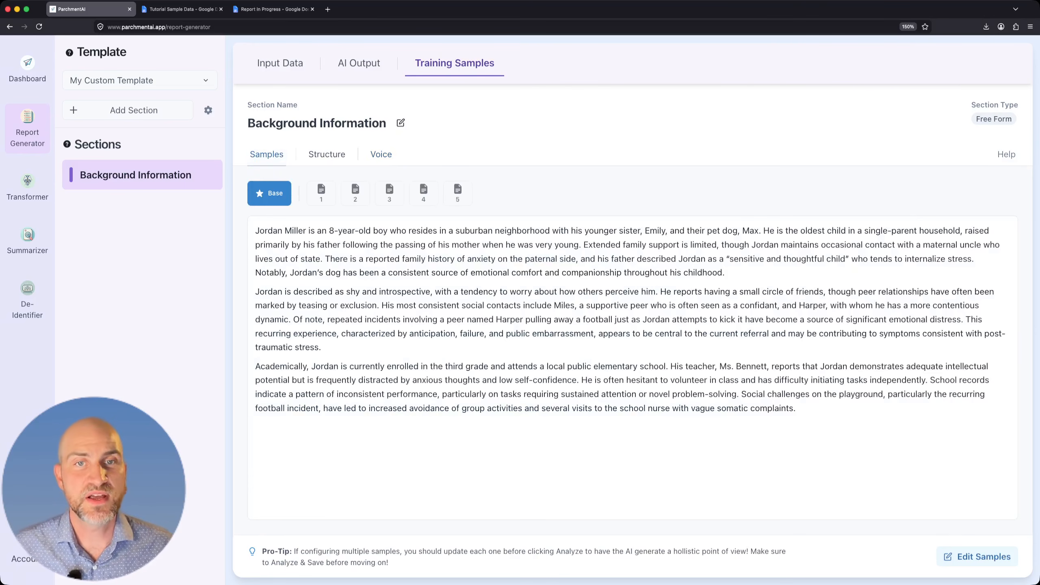
# Open the section's input data, and copy the entire Sample Transcript from the Tutorial Sample Data Google Doc.
pyautogui.click(280, 63)
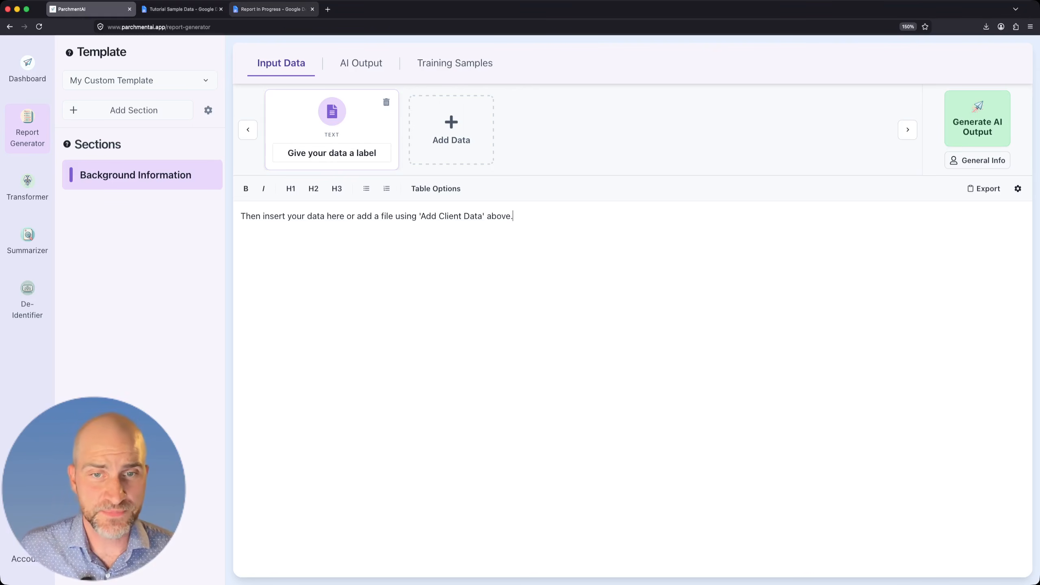
pyautogui.click(183, 9)
pyautogui.scroll(-3, 513, 337)
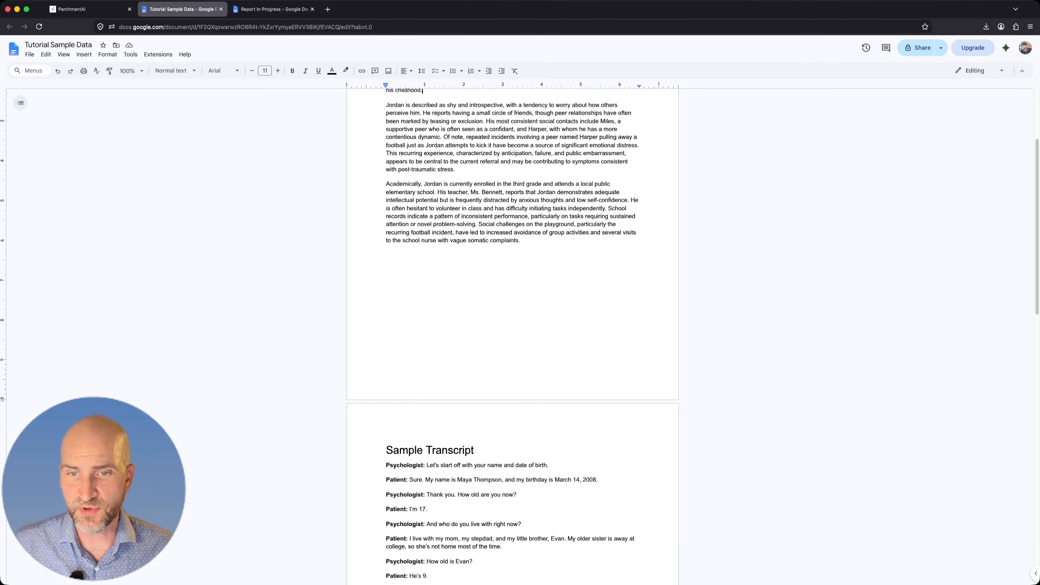
pyautogui.scroll(-5, 513, 337)
pyautogui.click(385, 260)
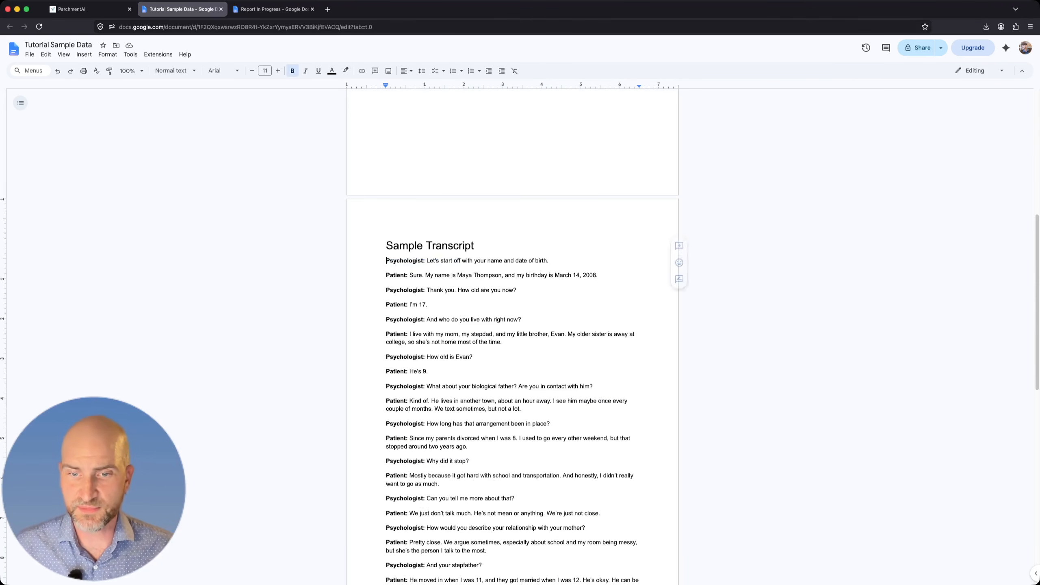
pyautogui.scroll(-10, 512, 337)
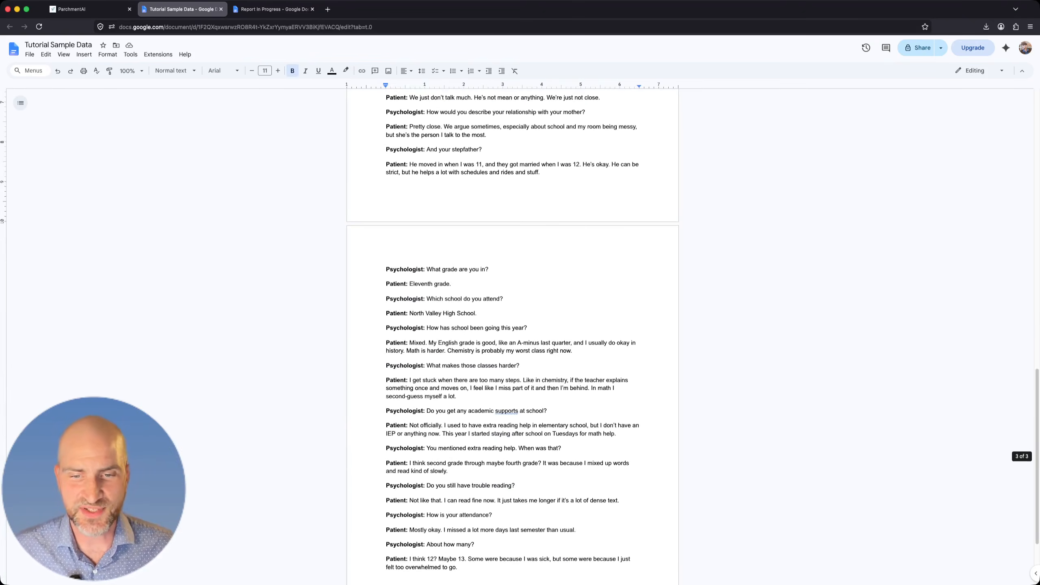
pyautogui.scroll(-3, 513, 337)
pyautogui.keyDown('shift'); pyautogui.click(459, 458); pyautogui.keyUp('shift')
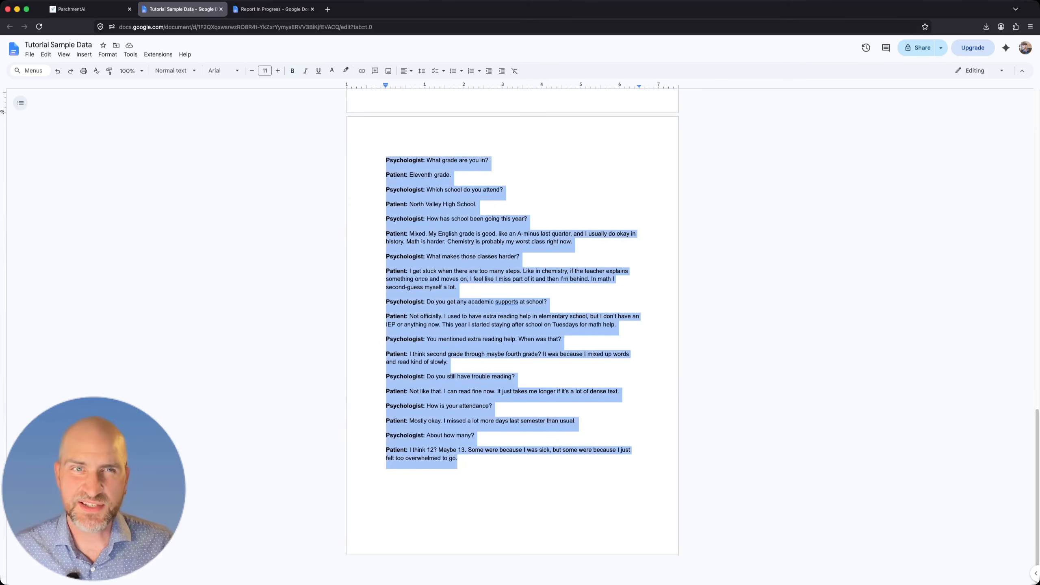
pyautogui.click(458, 458)
# Return to ParchmentAI and replace the placeholder text in the section's input data with the copied transcript.
pyautogui.click(88, 9)
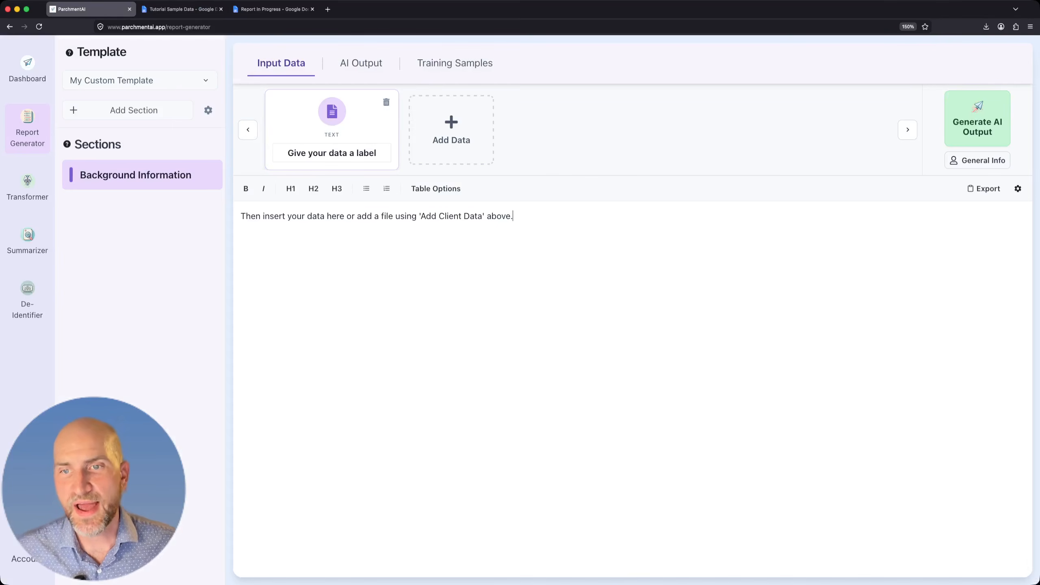
pyautogui.press('super+a')
pyautogui.press('super+v')
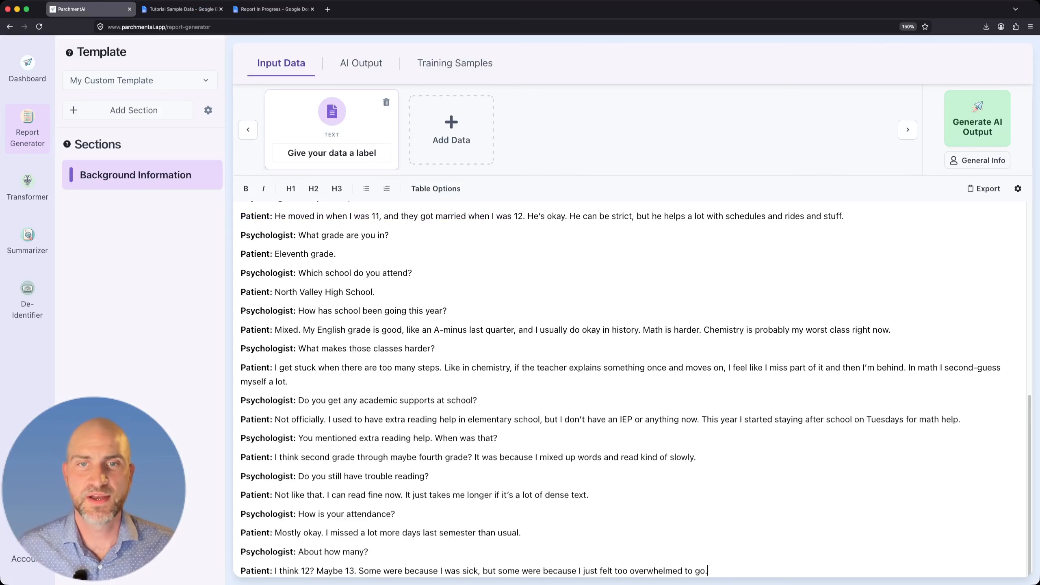
# Label the section's text input data "Patient Interview Transcript".
pyautogui.tripleClick(366, 154)
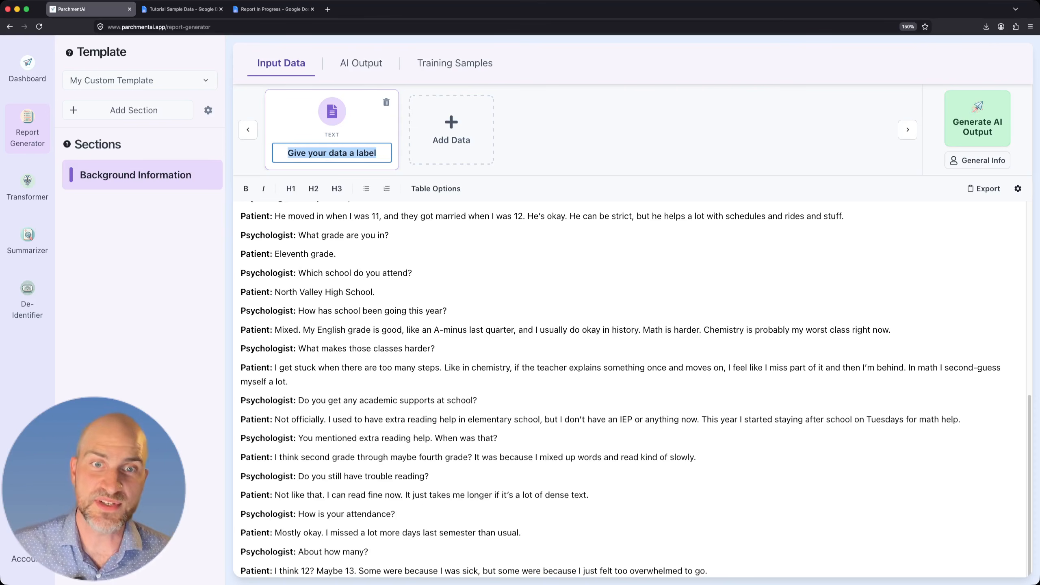
pyautogui.write('I')
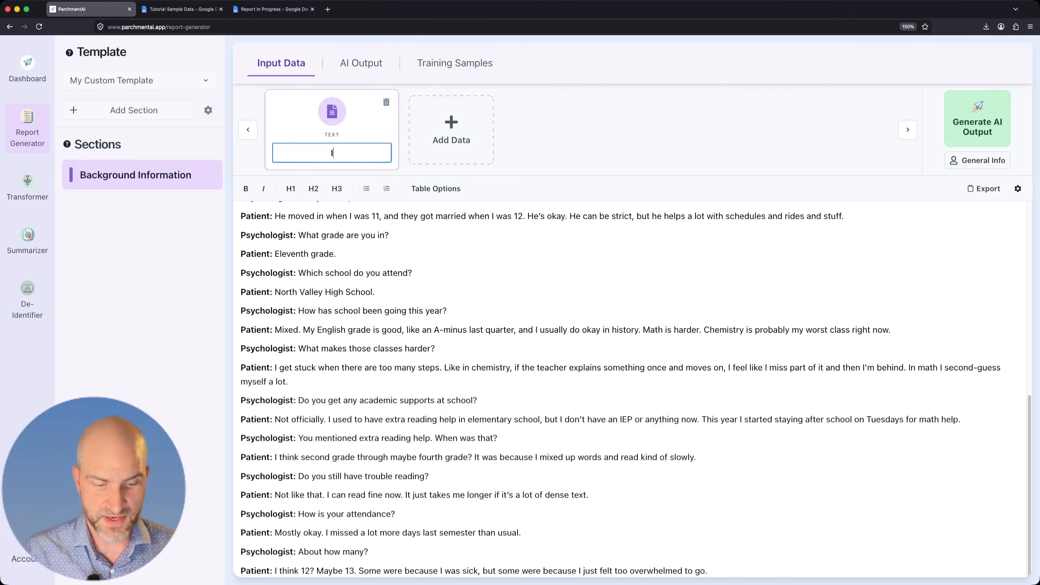
pyautogui.write('nterview')
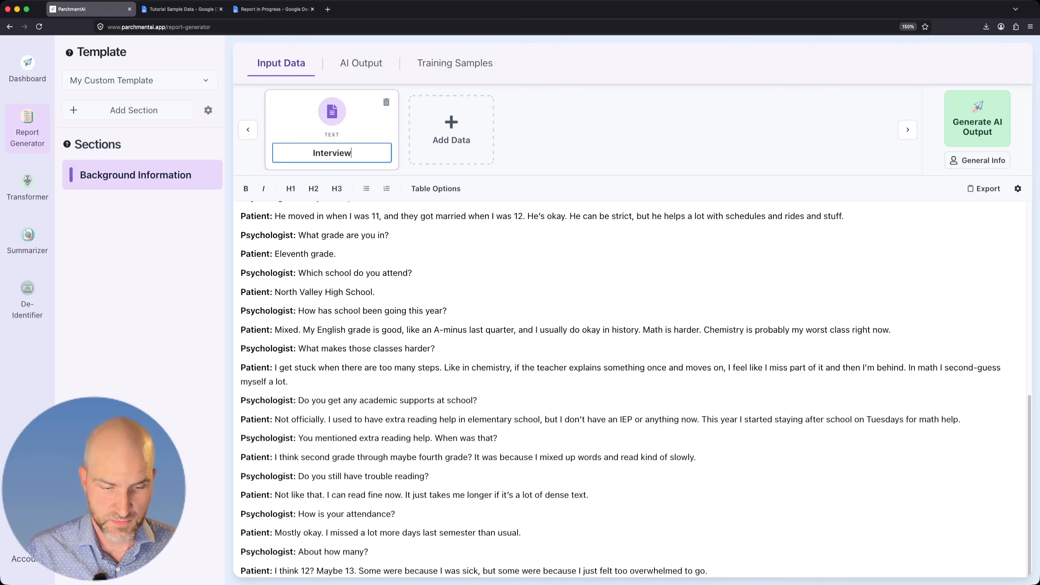
pyautogui.press('super+a')
pyautogui.press('Left')
pyautogui.write('Patient')
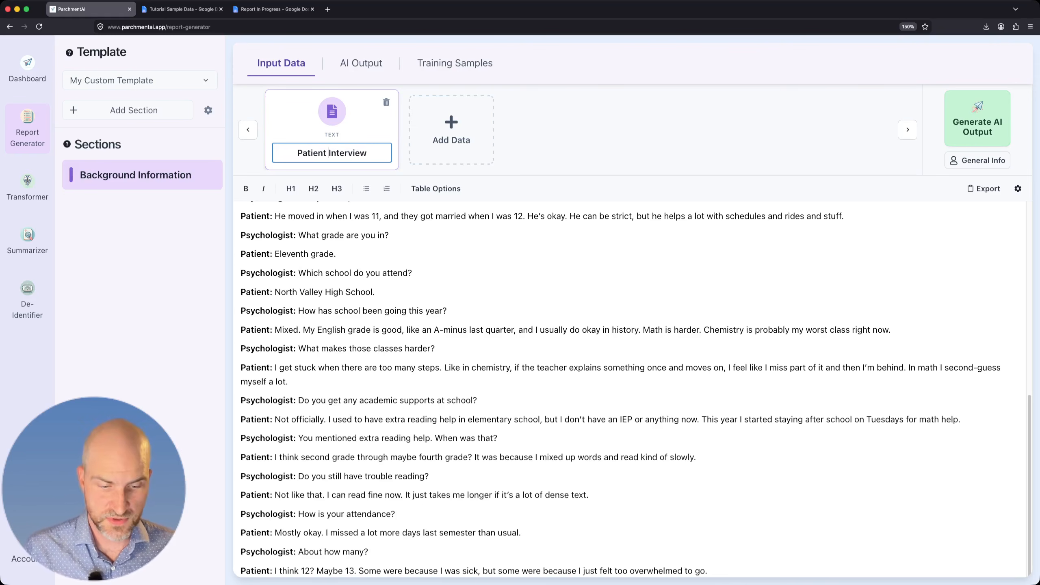
pyautogui.press('super+Right')
pyautogui.write('Transcript')
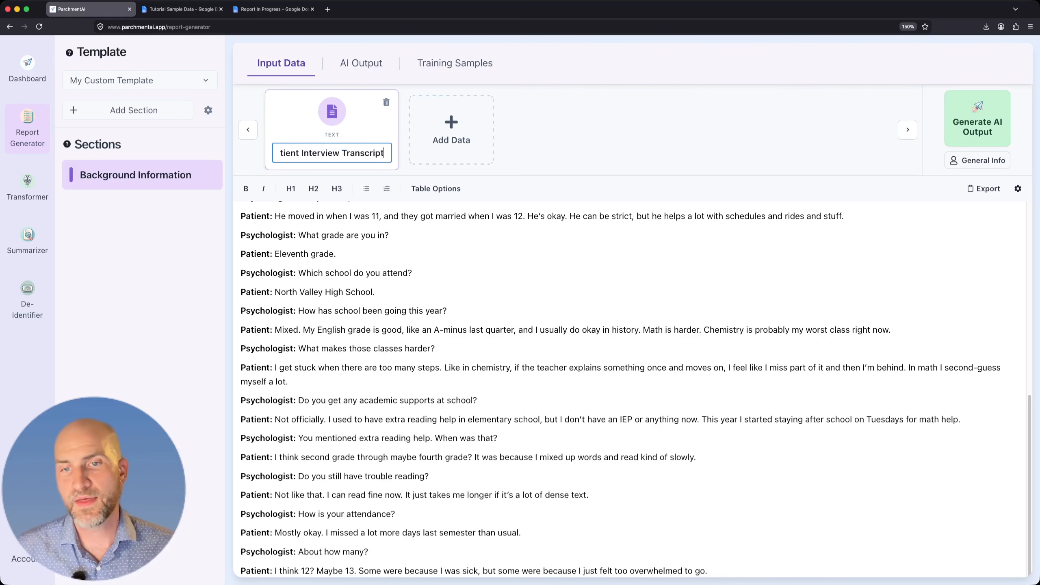
pyautogui.click(448, 310)
pyautogui.scroll(9, 448, 310)
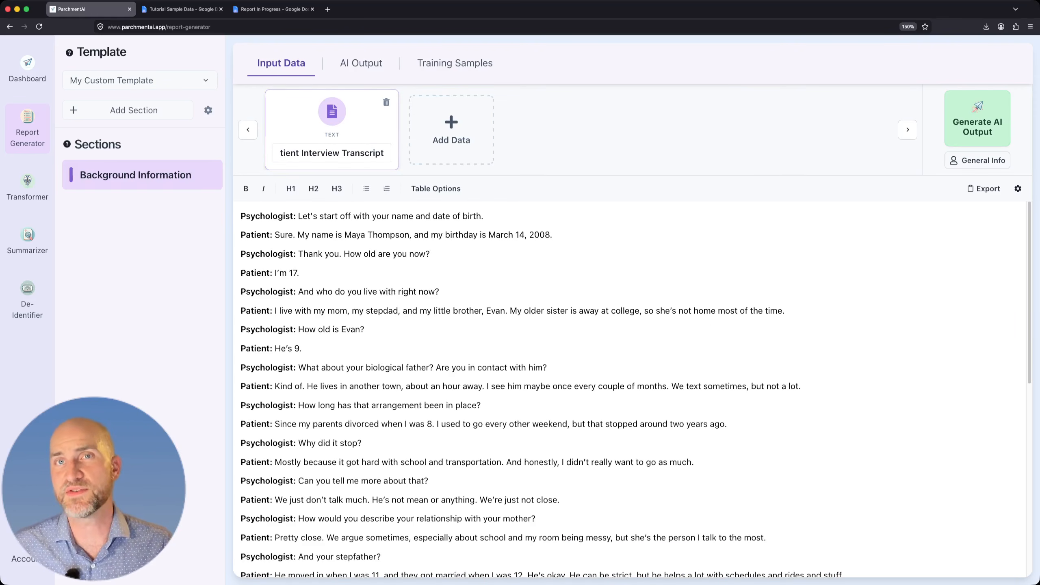
# Add the school counselor email PDF as a second data source, and analyze it with advanced formatting disabled and no page range.
pyautogui.click(451, 130)
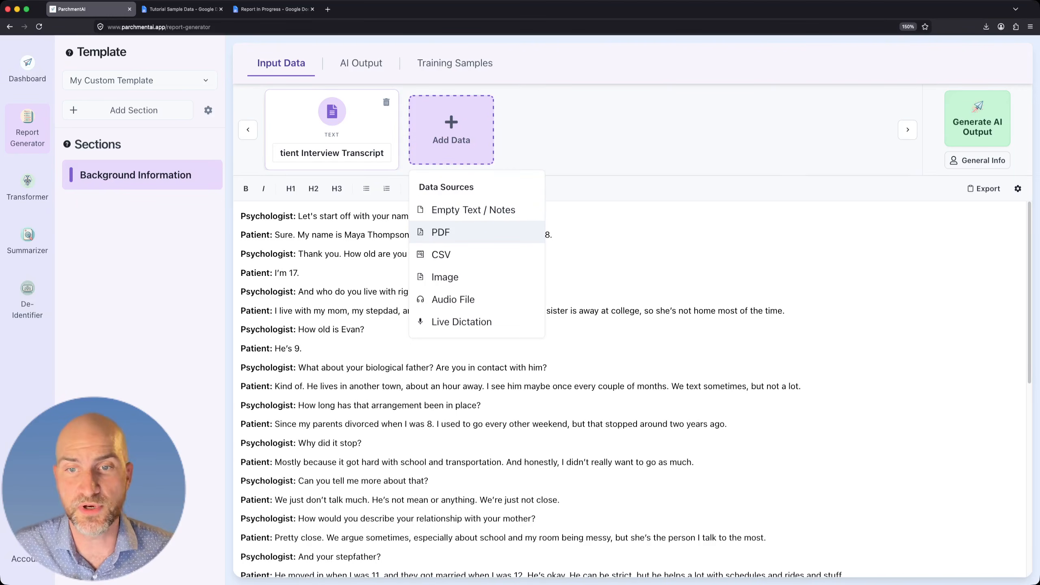
pyautogui.click(440, 232)
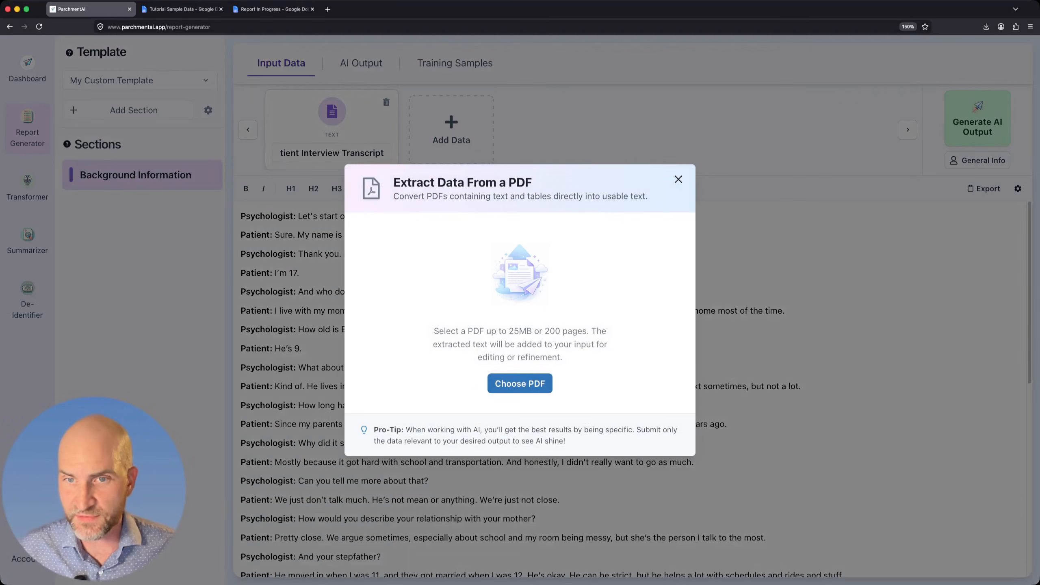
pyautogui.click(520, 383)
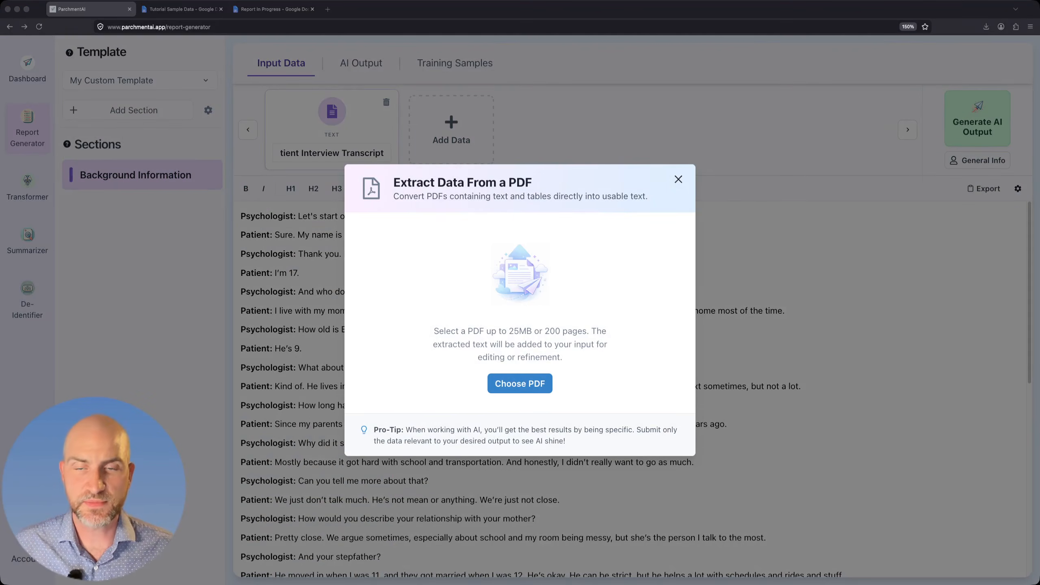
pyautogui.press('Return')
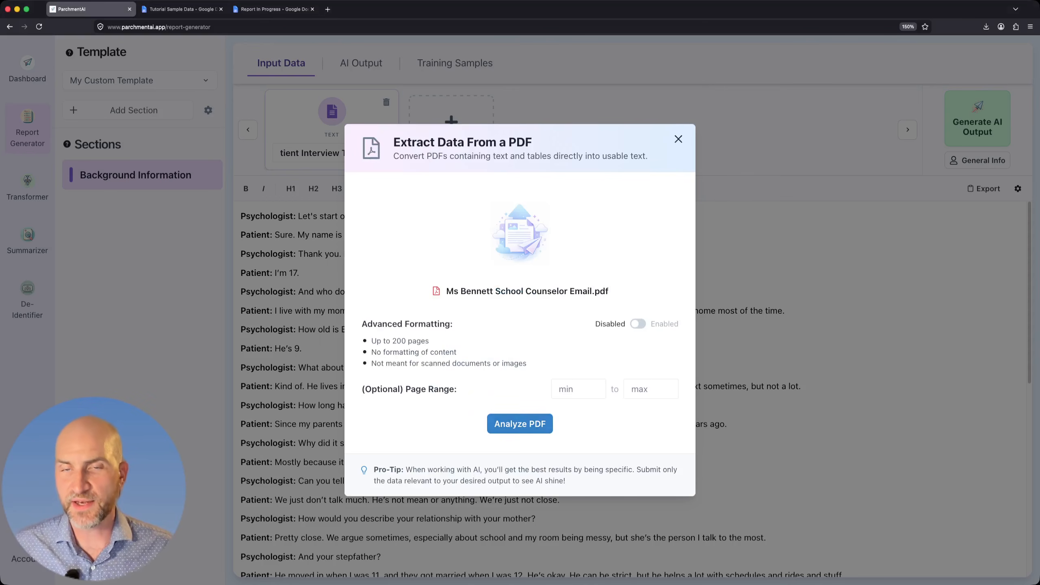
pyautogui.click(519, 424)
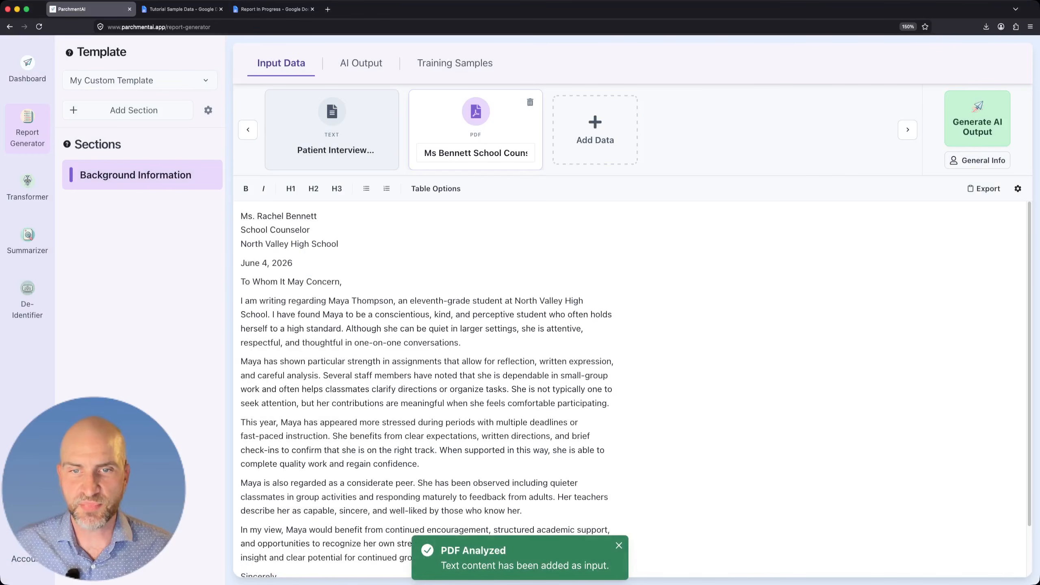
pyautogui.scroll(-3, 636, 390)
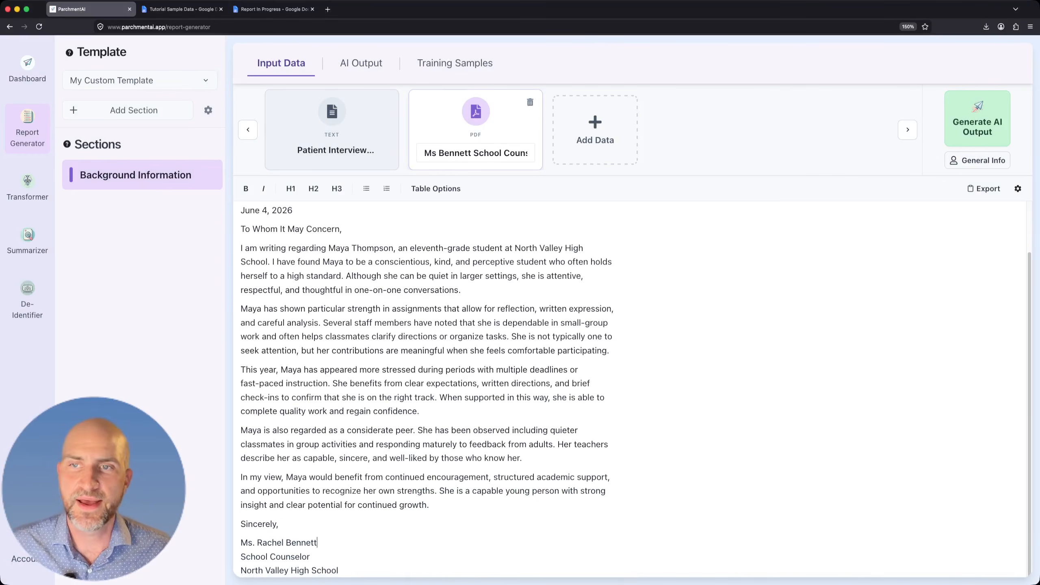
# Generate the AI output for the Background Information section with the Latest Model, theme-based generation with fact review.
pyautogui.click(331, 127)
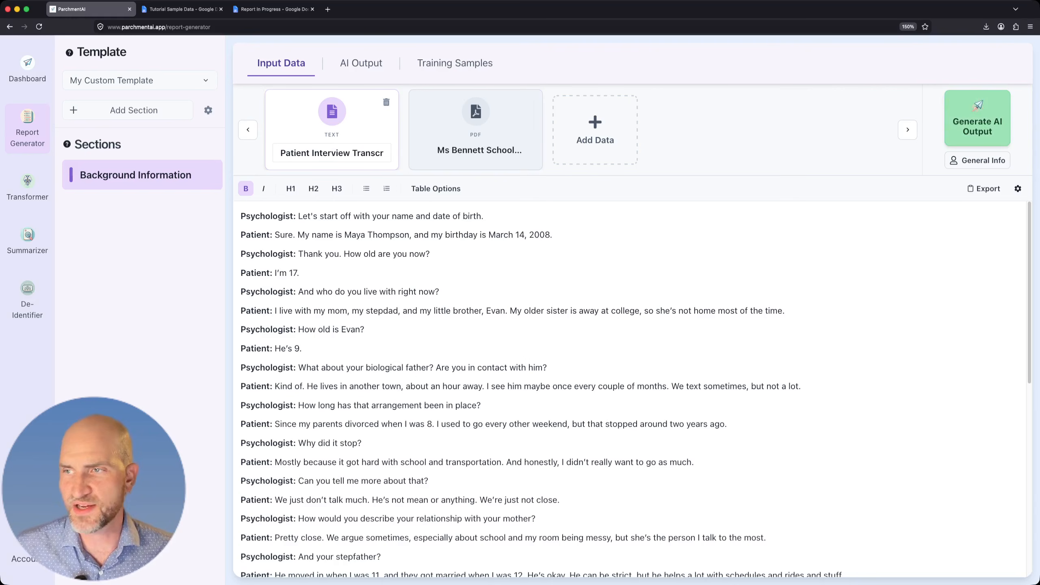
pyautogui.click(977, 118)
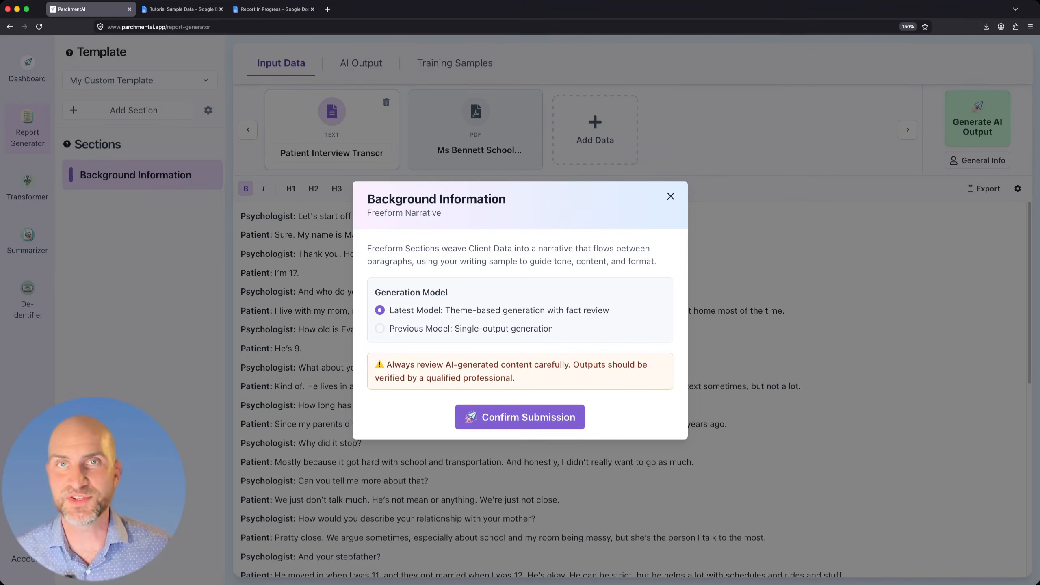
pyautogui.click(520, 418)
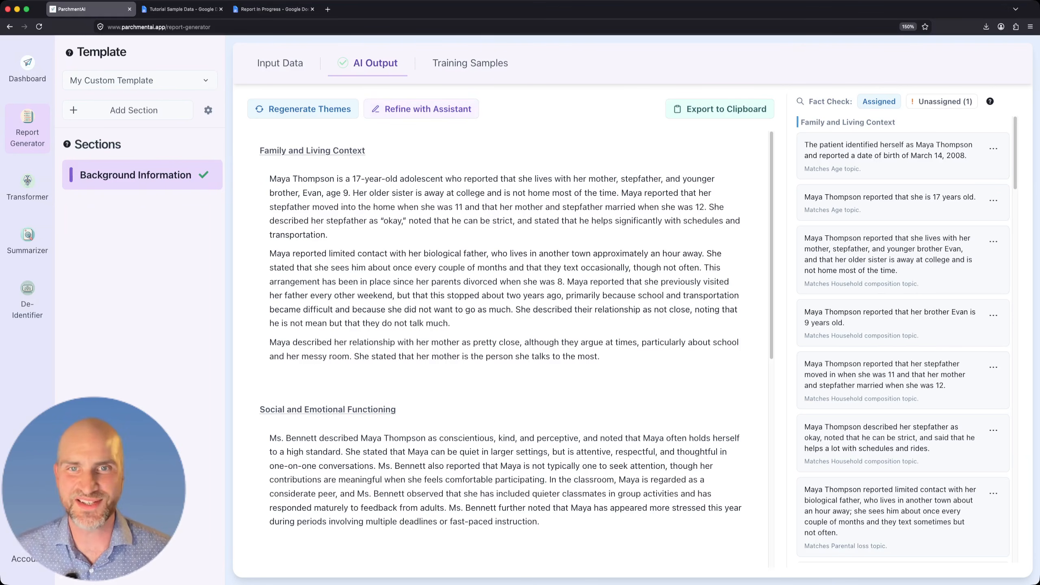
# Revisit the transcript and counselor email inputs, and review the assigned facts and their matched topics in the AI output's Fact Check.
pyautogui.click(280, 63)
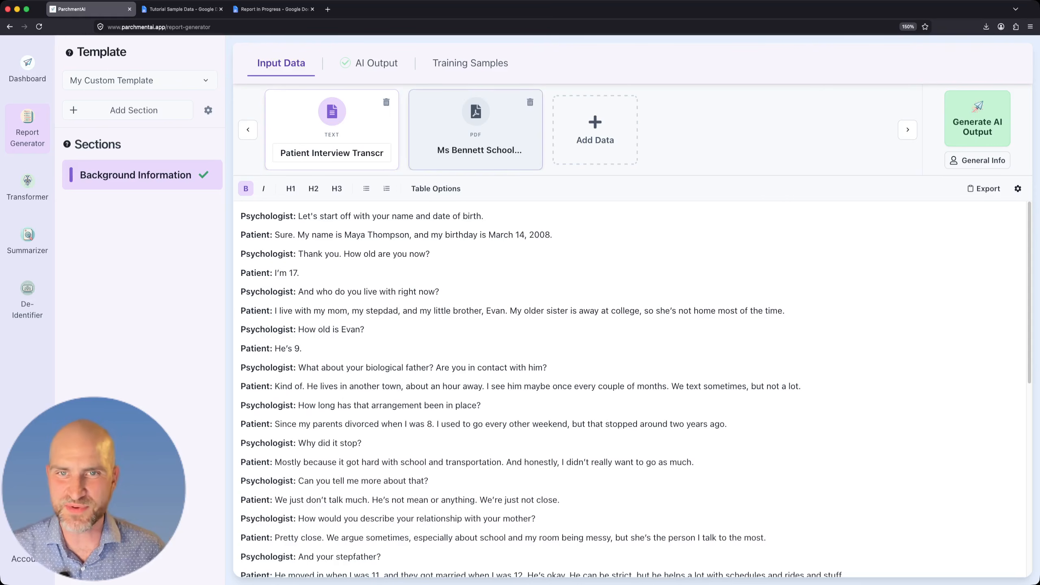
pyautogui.click(475, 129)
pyautogui.click(331, 129)
pyautogui.click(369, 62)
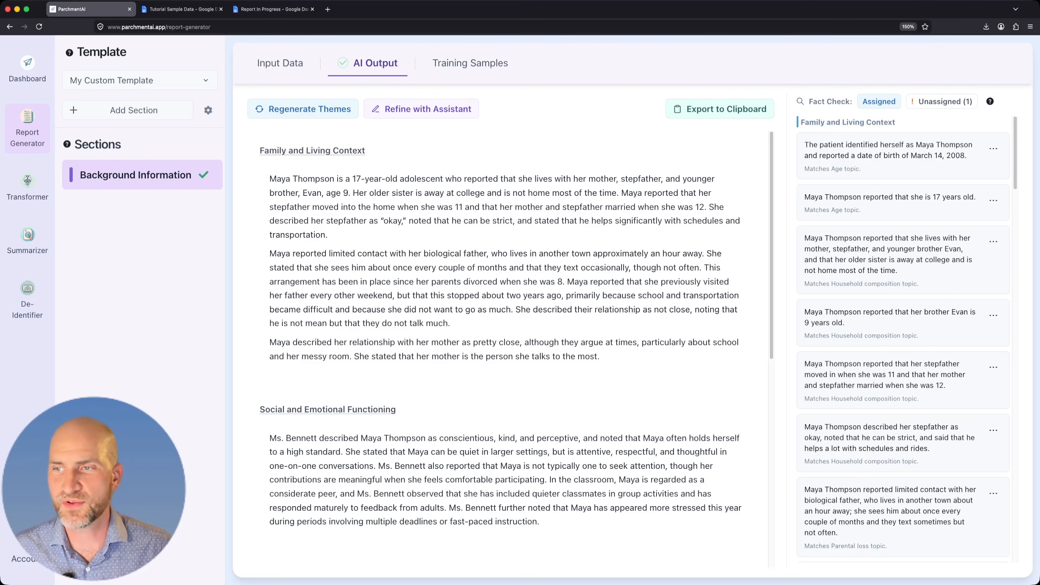
pyautogui.moveTo(861, 168); pyautogui.dragTo(805, 168)
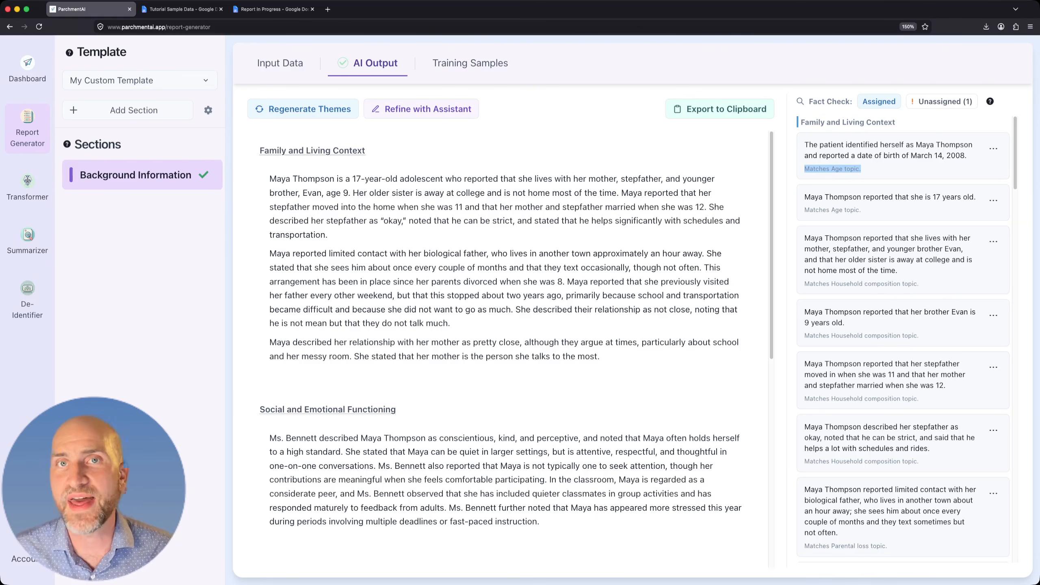
pyautogui.scroll(-1, 903, 340)
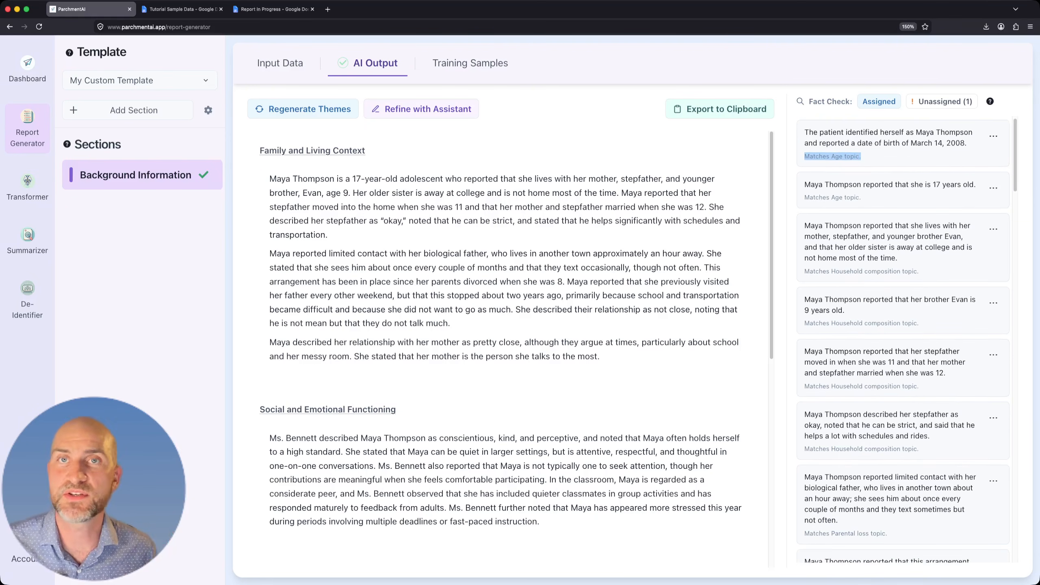
pyautogui.scroll(1, 903, 340)
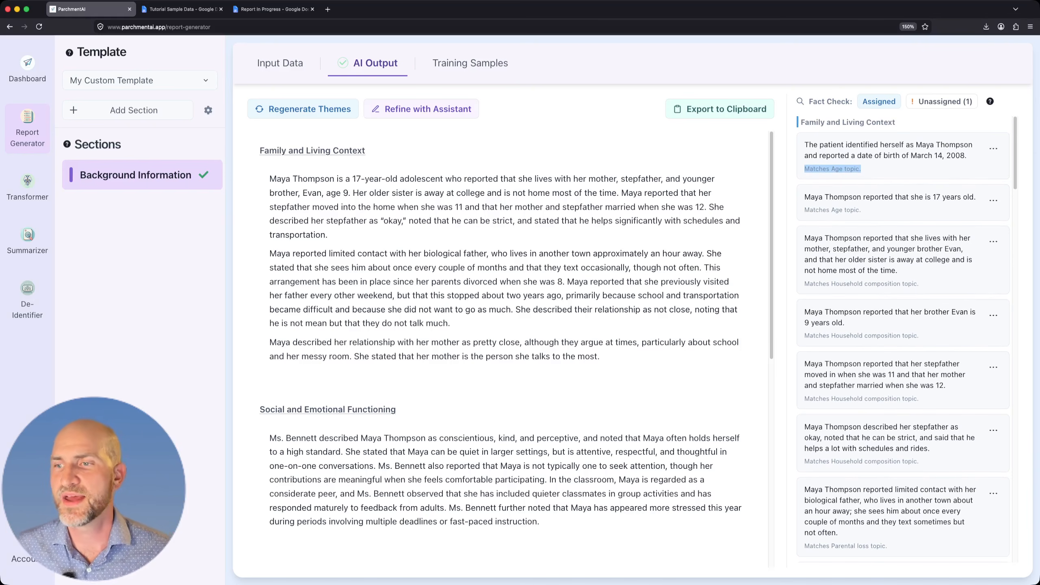
pyautogui.click(903, 181)
pyautogui.scroll(-2, 903, 341)
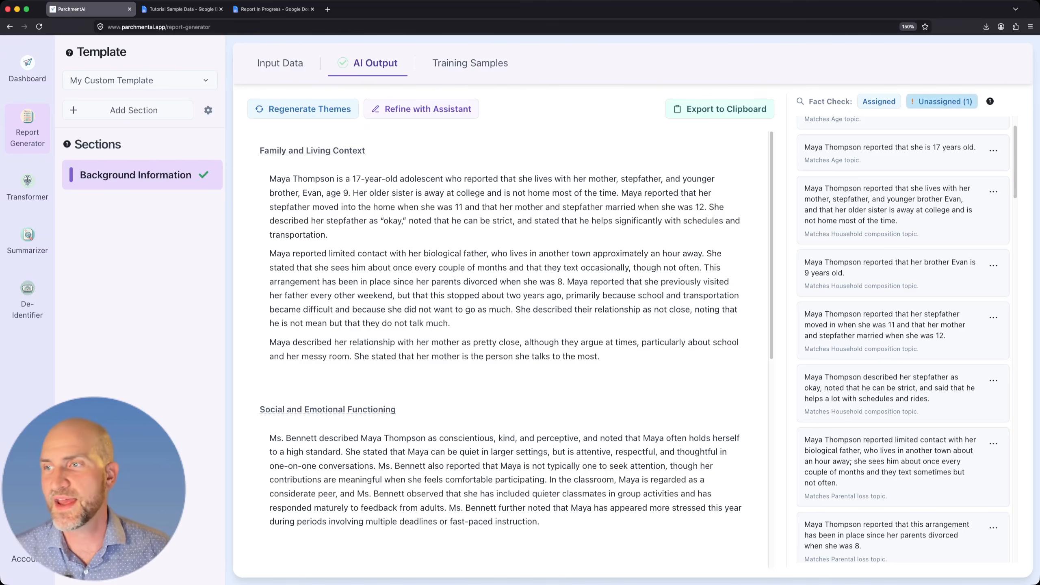
# Assign the unassigned fact about the school counselor's employment to the Educational Functioning theme.
pyautogui.click(942, 102)
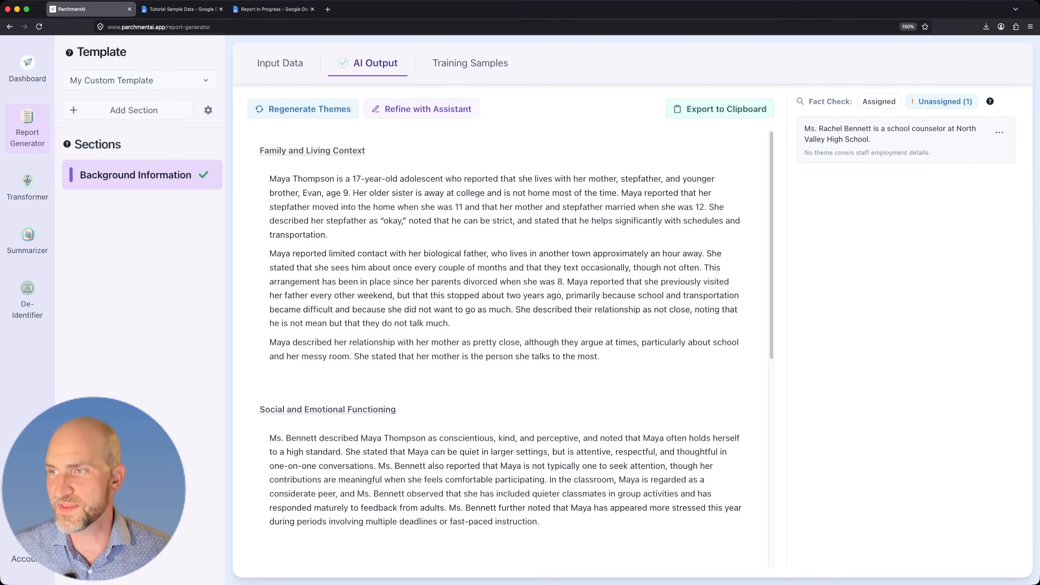
pyautogui.click(1000, 132)
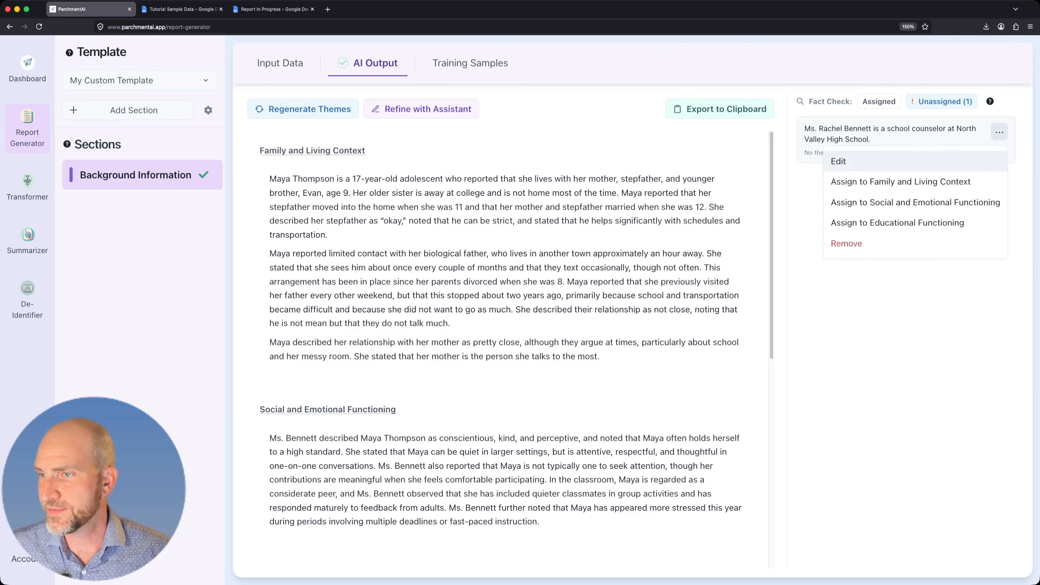
pyautogui.click(897, 222)
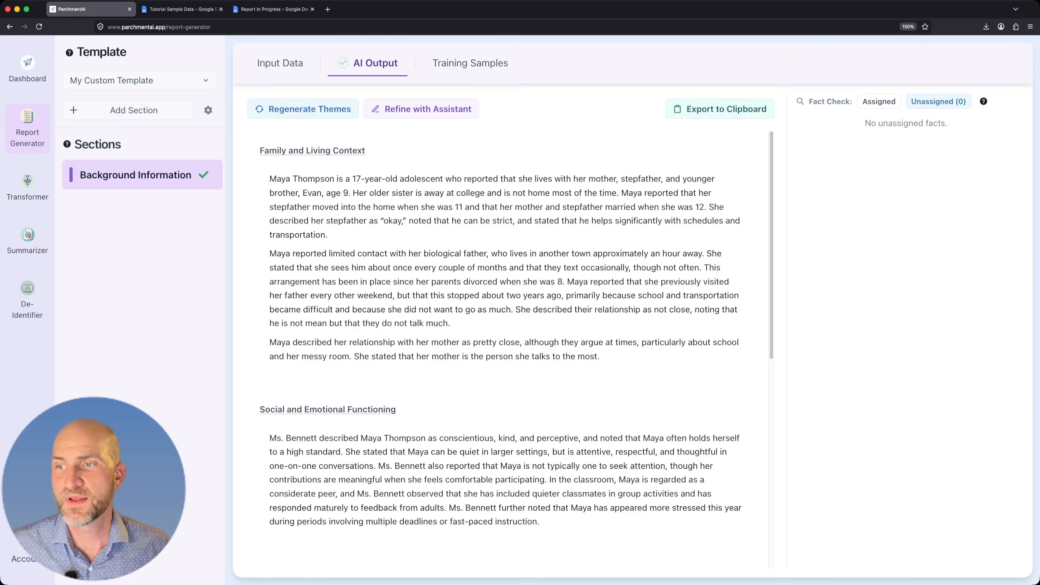
# Move the assigned facts on distance from the father, the relationship with the mother, and why visits stopped to Educational Functioning.
pyautogui.click(879, 101)
pyautogui.scroll(-4, 902, 340)
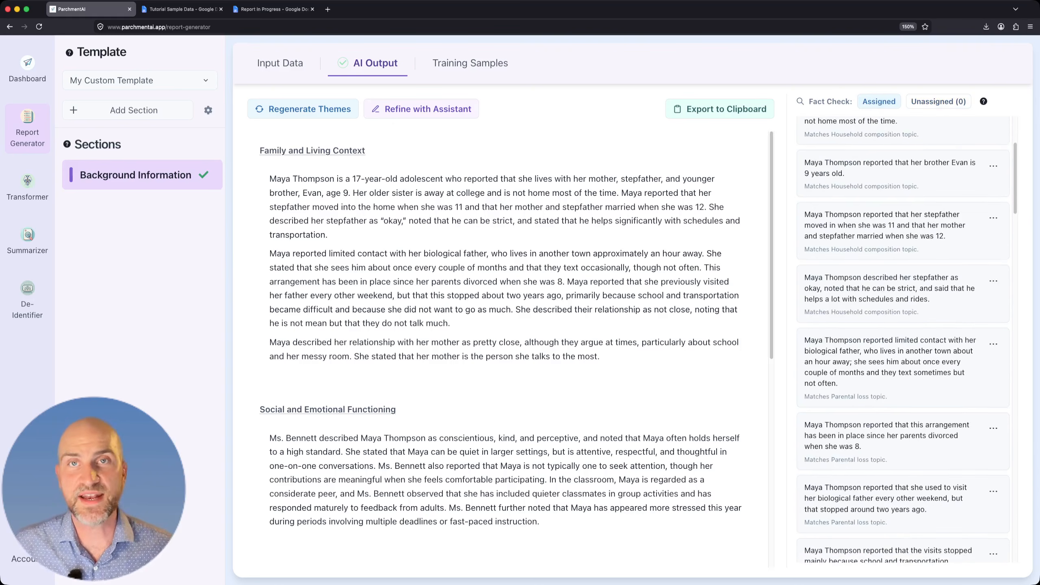
pyautogui.scroll(-1, 903, 340)
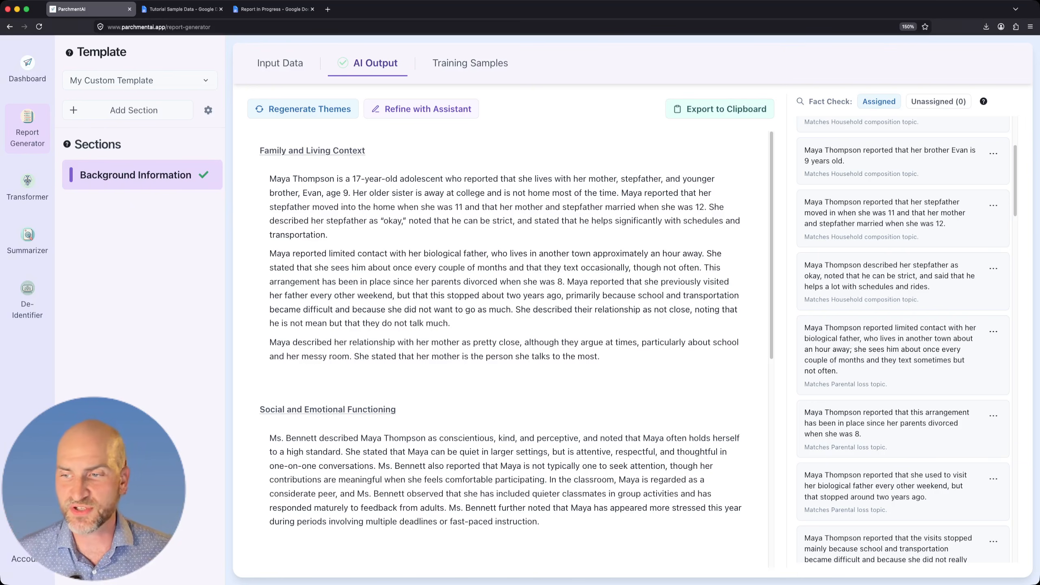
pyautogui.scroll(-4, 516, 344)
pyautogui.scroll(-6, 902, 340)
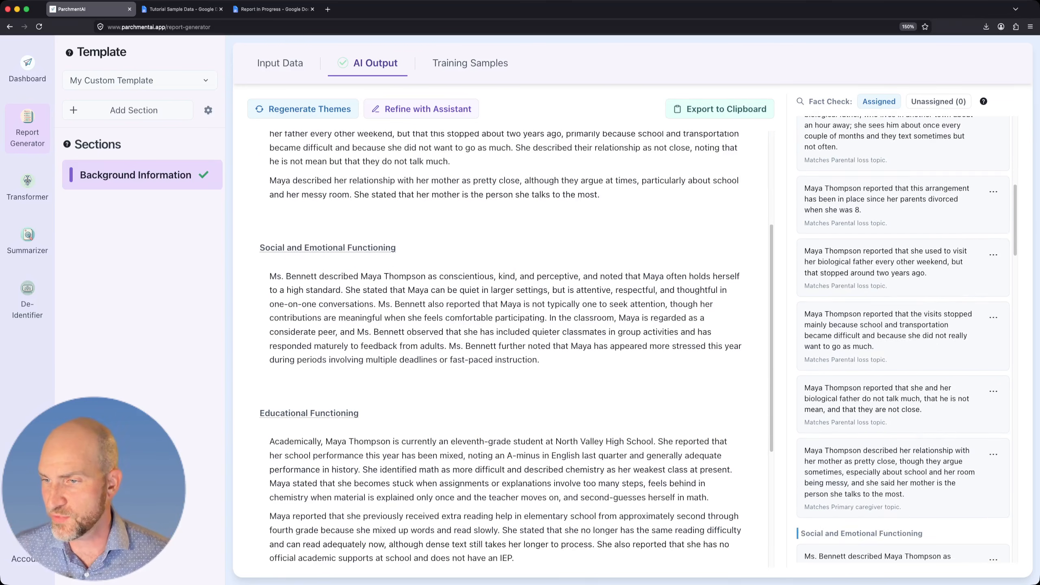
pyautogui.click(994, 366)
pyautogui.click(892, 437)
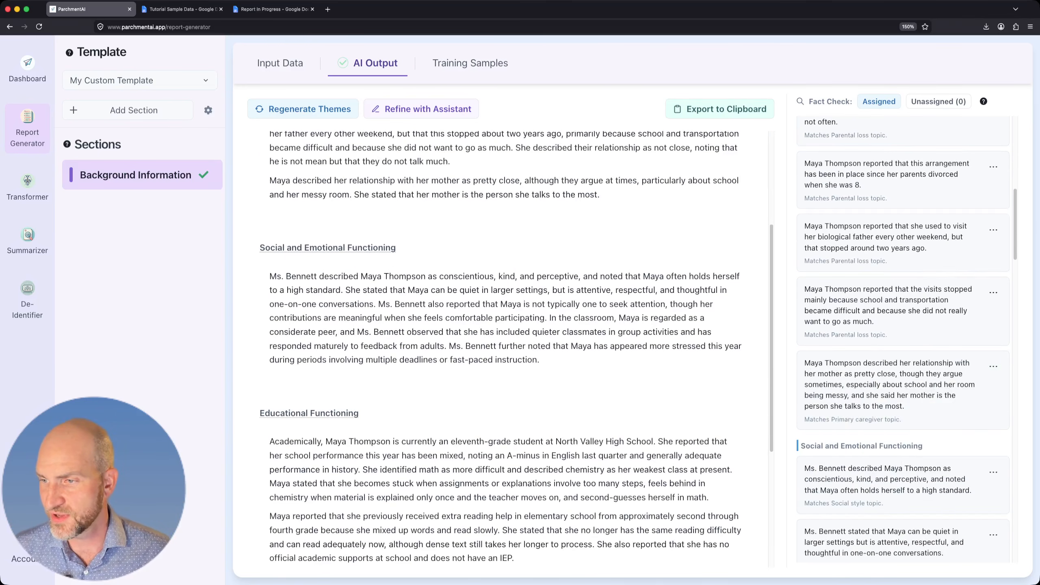
pyautogui.click(993, 367)
pyautogui.click(892, 436)
pyautogui.click(993, 292)
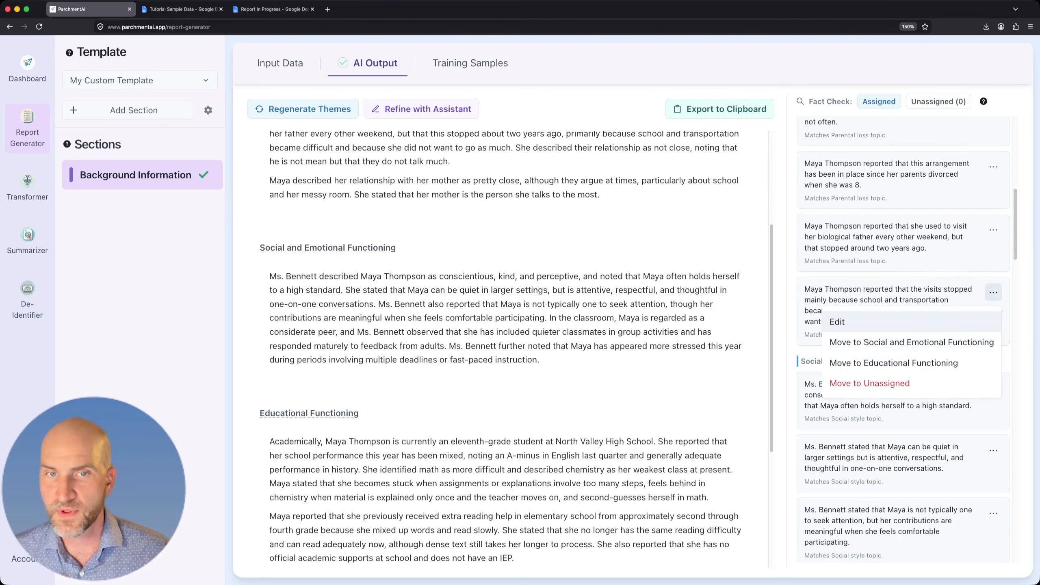
pyautogui.click(893, 361)
# Regenerate the Family and Living Context and Educational Functioning themes, and review the rewritten text.
pyautogui.click(303, 109)
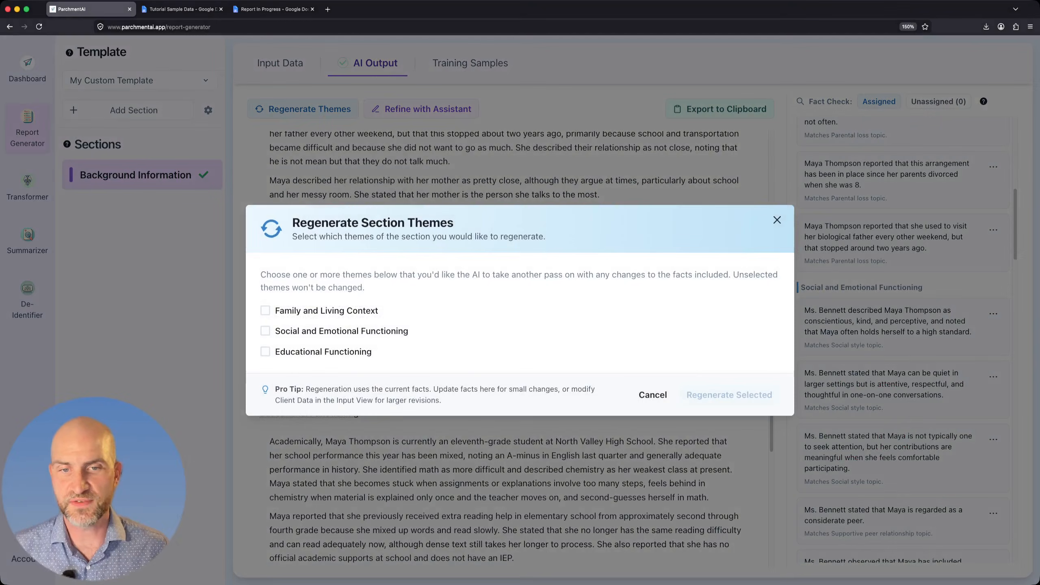
pyautogui.click(265, 310)
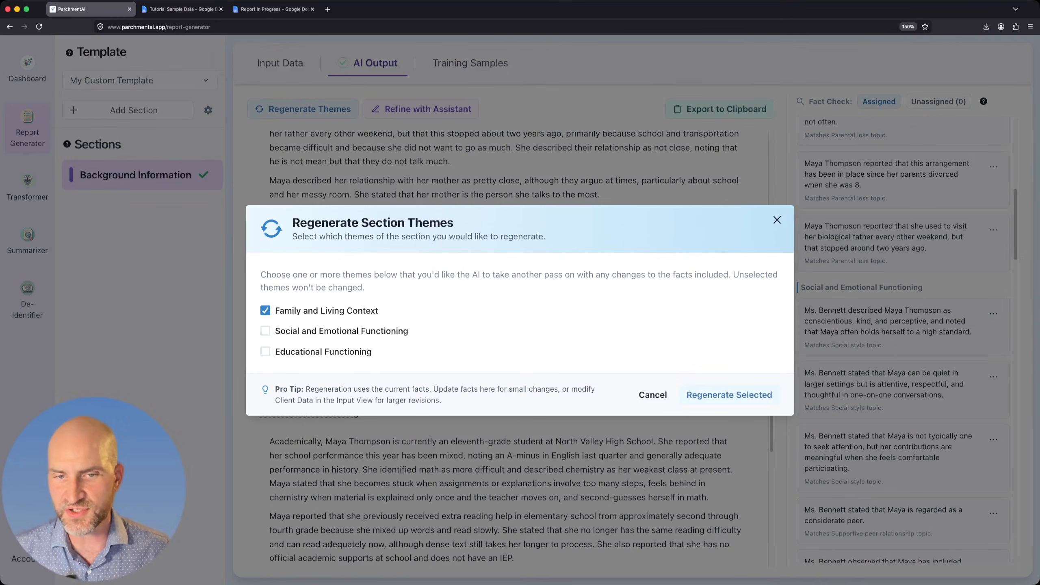
pyautogui.click(266, 351)
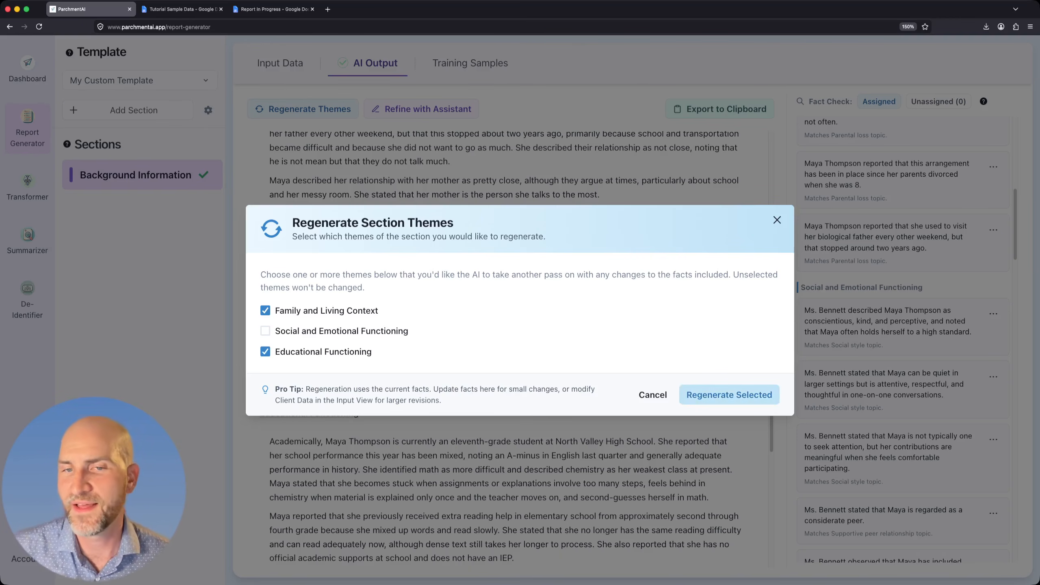
pyautogui.click(729, 395)
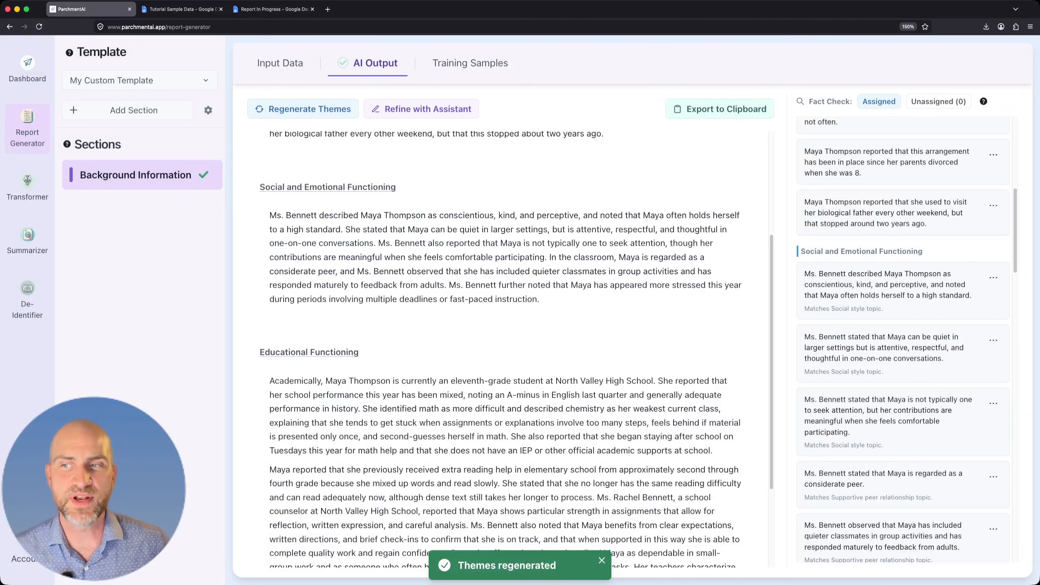
pyautogui.scroll(4, 515, 350)
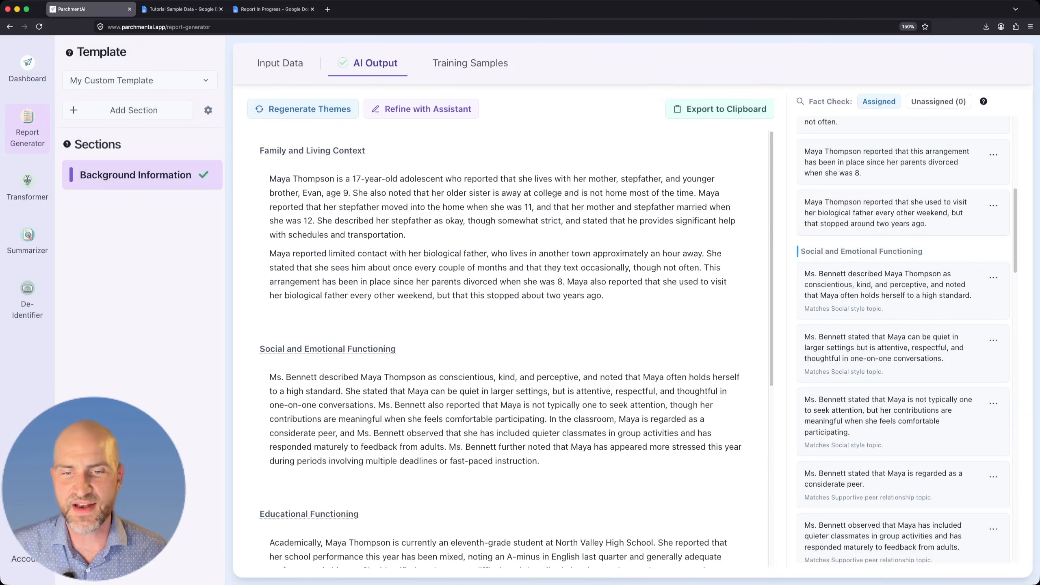
pyautogui.scroll(-6, 515, 350)
pyautogui.scroll(-2, 515, 349)
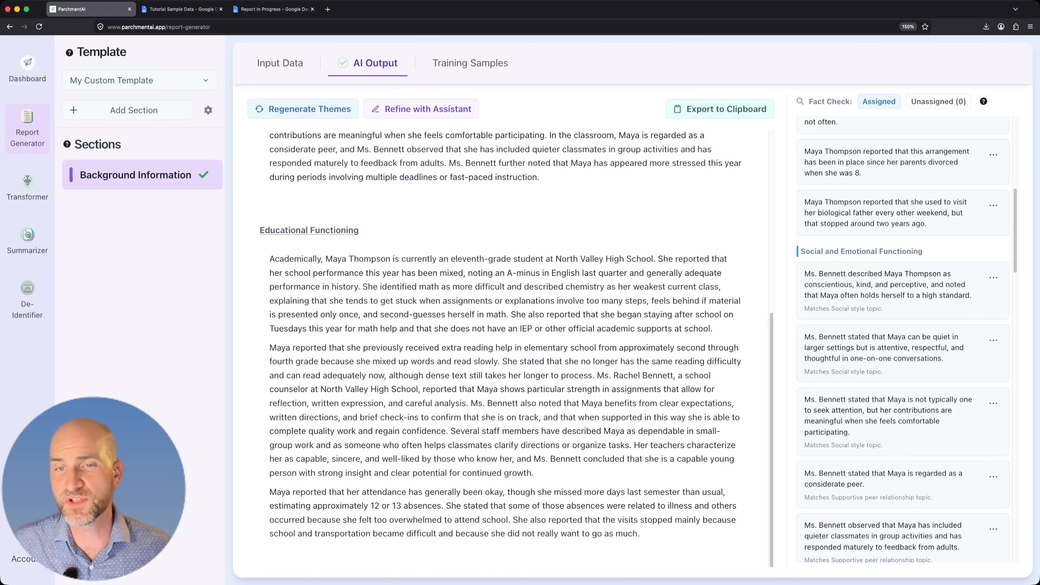
# Export the generated Background Information to the clipboard and paste it over the draft placeholder under Background Information in the Report In Progress Google Doc.
pyautogui.scroll(10, 515, 349)
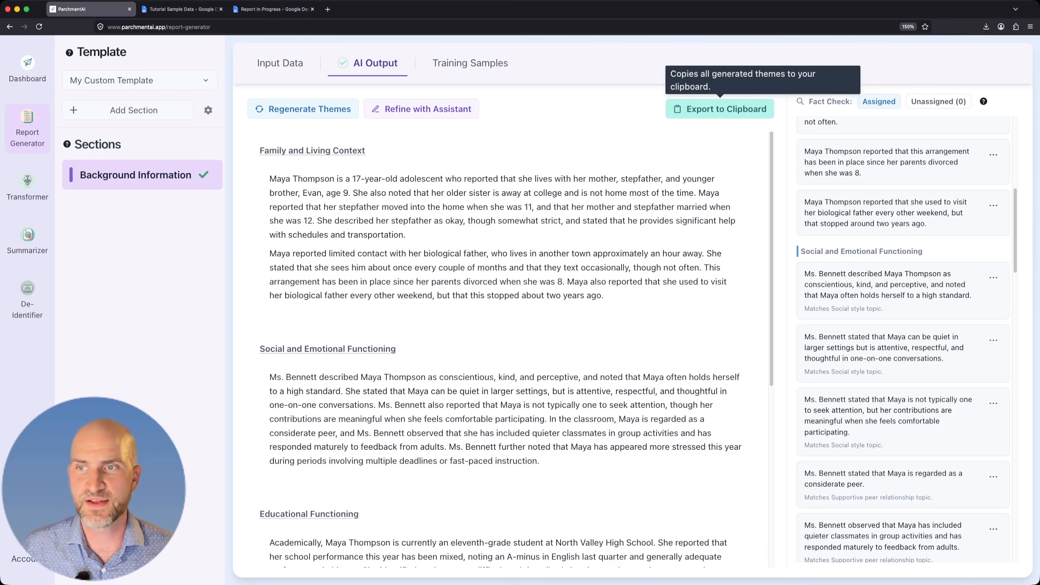
pyautogui.click(720, 108)
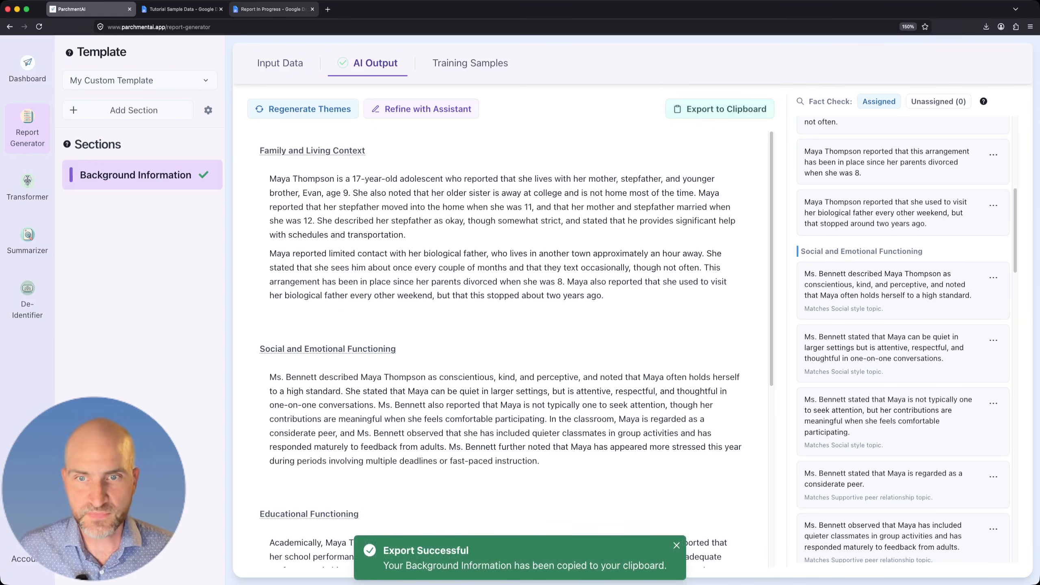
pyautogui.click(272, 9)
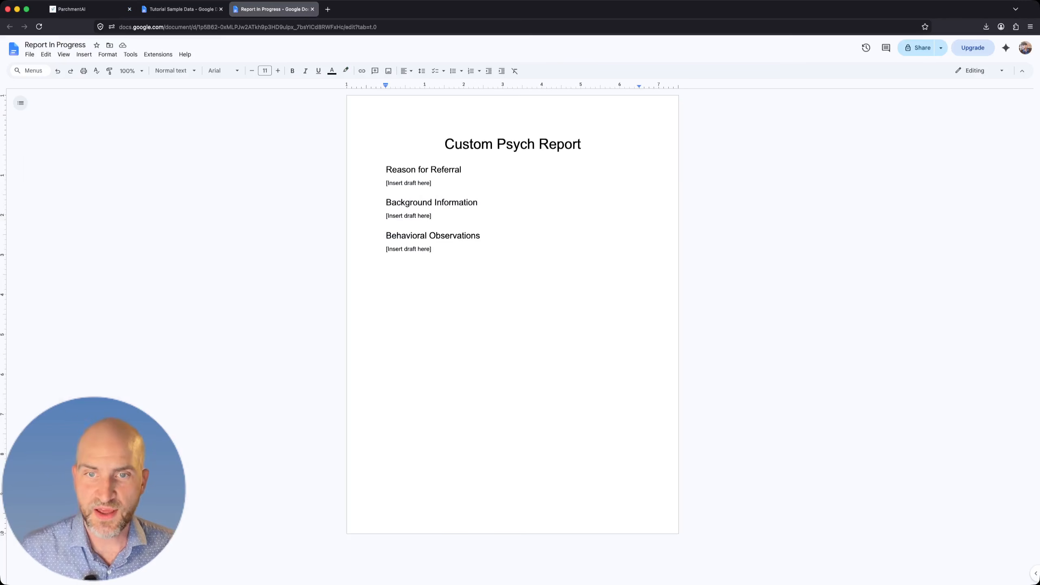
pyautogui.tripleClick(408, 215)
pyautogui.press('BackSpace')
pyautogui.press('super+v')
pyautogui.scroll(4, 512, 328)
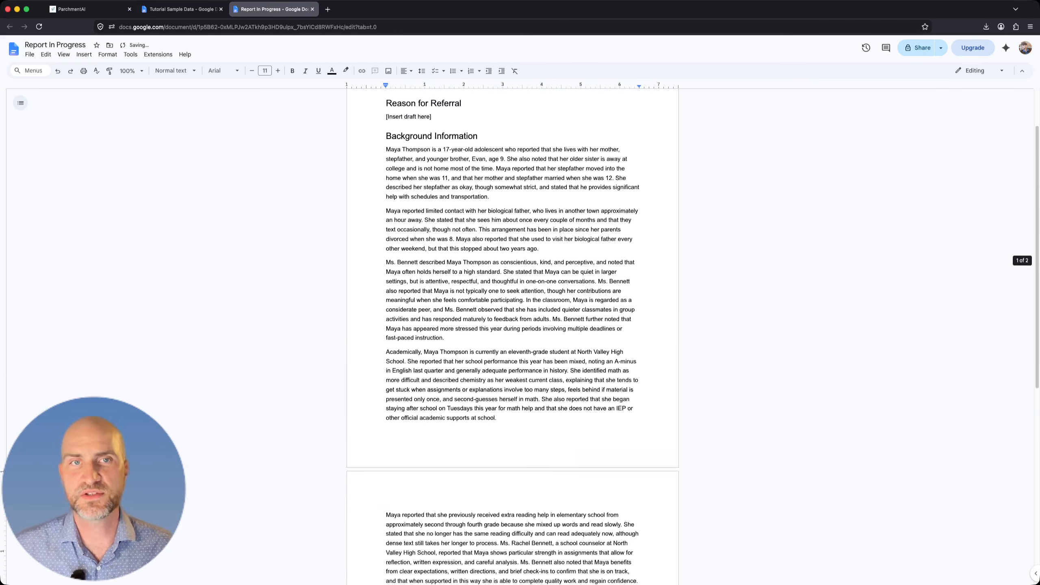
pyautogui.scroll(3, 512, 328)
# Switch back to ParchmentAI and open the Background Information output as a working draft for refinement with the assistant.
pyautogui.click(71, 9)
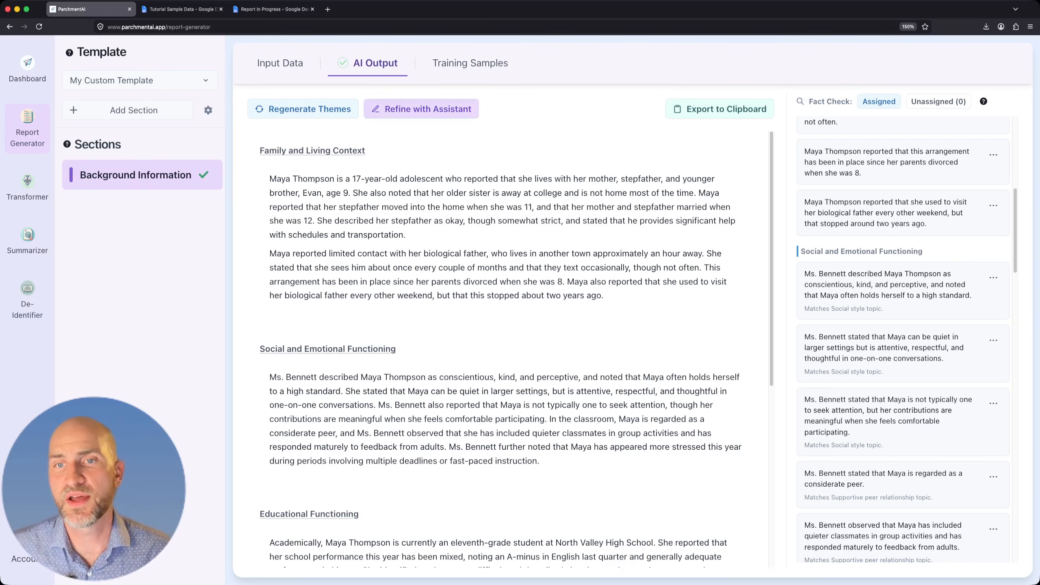
pyautogui.click(421, 108)
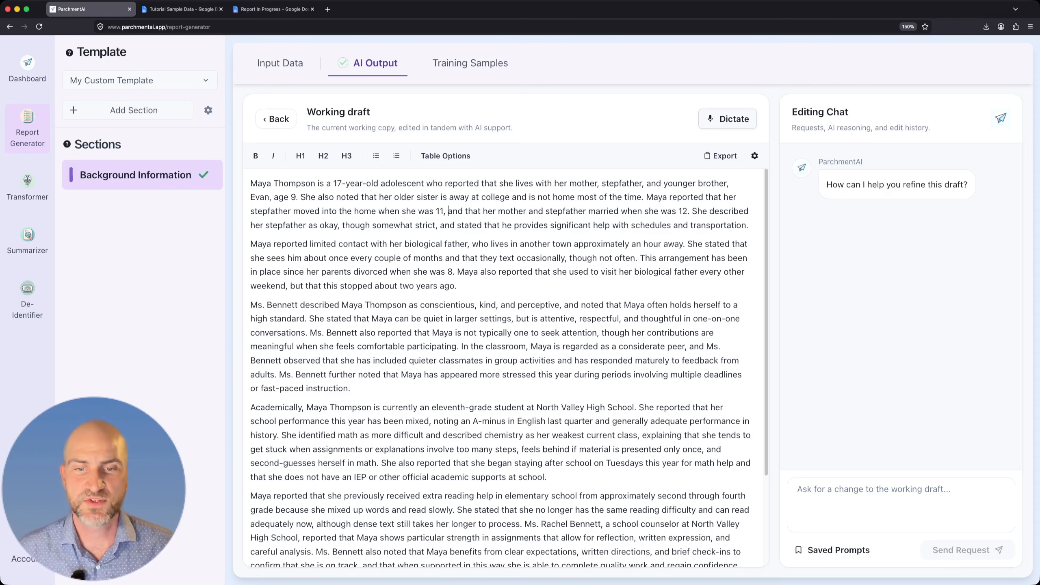
pyautogui.scroll(-5, 506, 368)
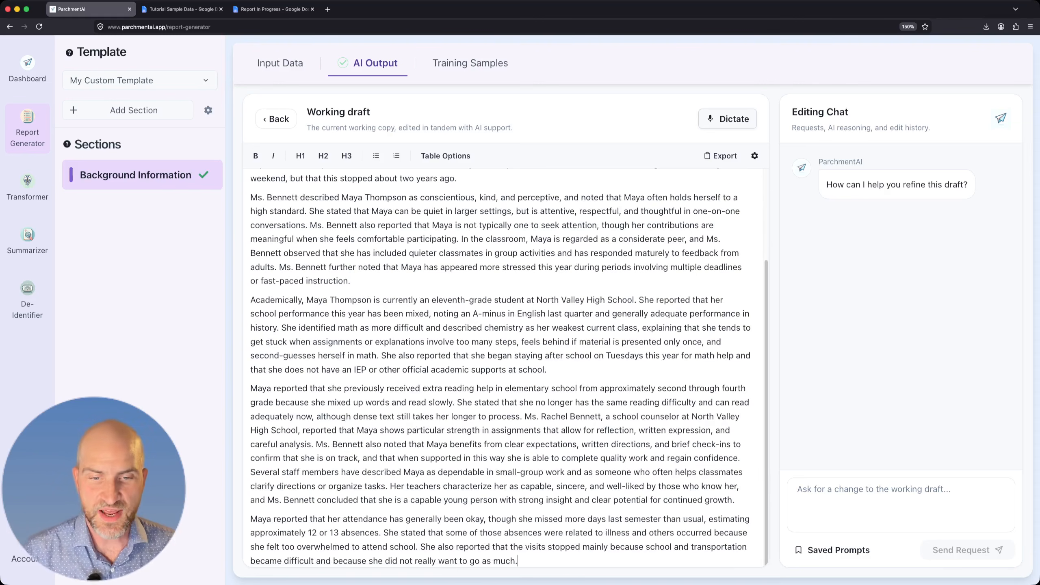
# Add the line "Add your own data in!" below the last paragraph of the working draft, and delete it again.
pyautogui.press('Return')
pyautogui.press('Return')
pyautogui.write('Add you o')
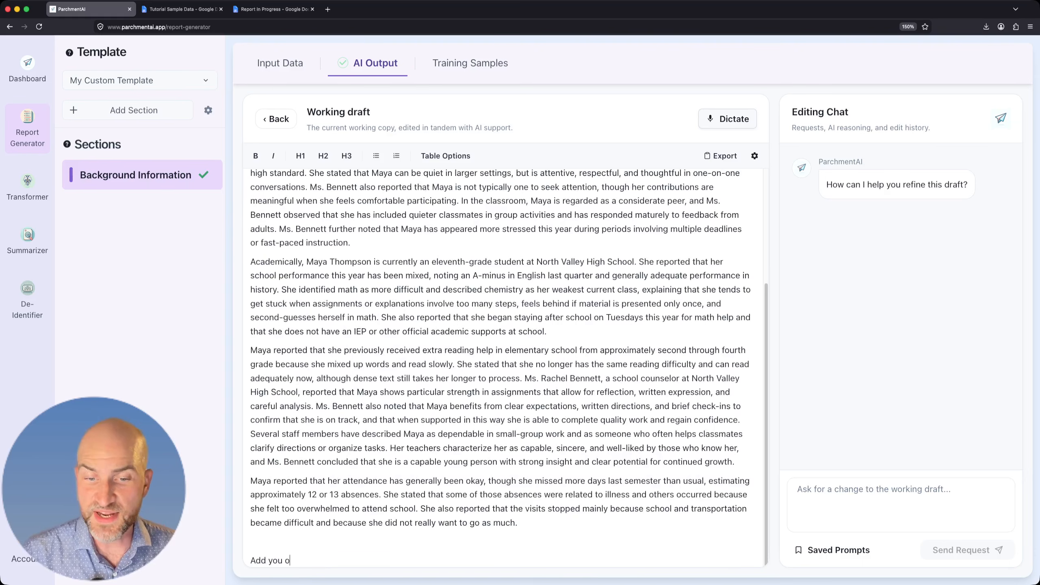
pyautogui.press('BackSpace')
pyautogui.press('BackSpace')
pyautogui.write('r own dat')
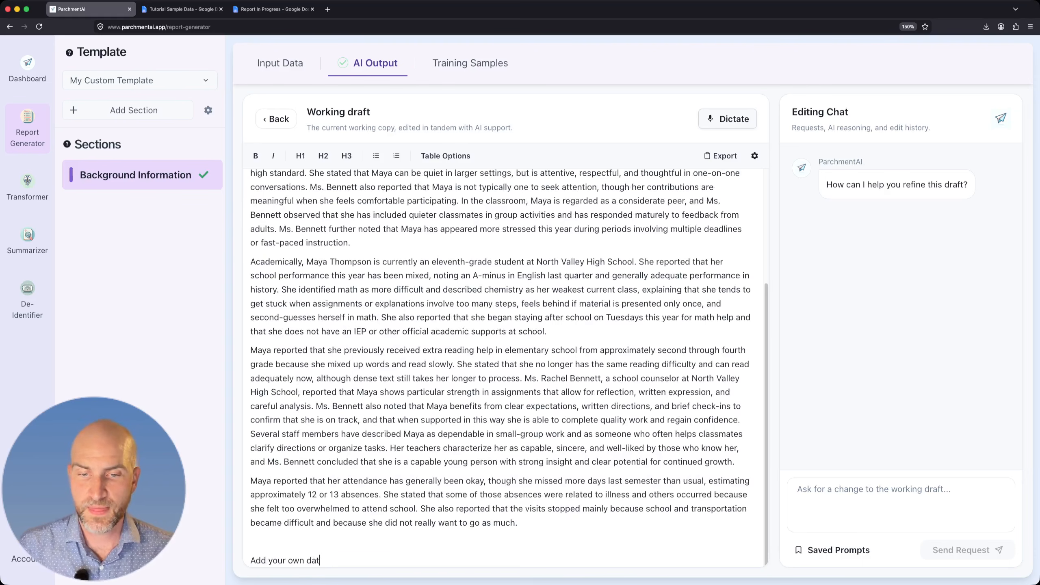
pyautogui.write('a in!')
pyautogui.press('shift+super+Left')
pyautogui.press('BackSpace')
pyautogui.press('BackSpace')
pyautogui.press('BackSpace')
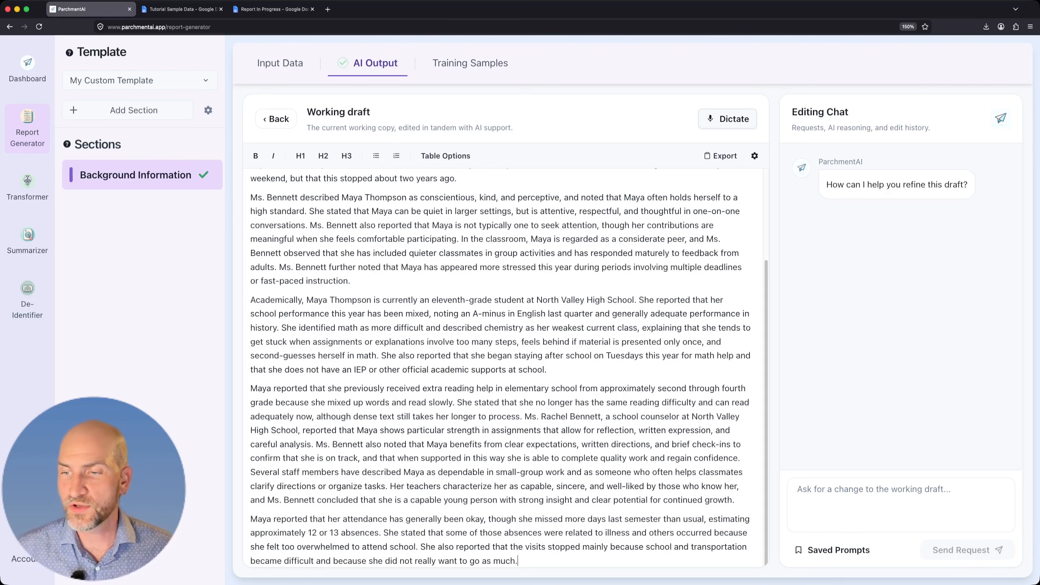
# Ask the editing assistant to revise the working draft with the request "Turn this into concise bullets".
pyautogui.click(901, 505)
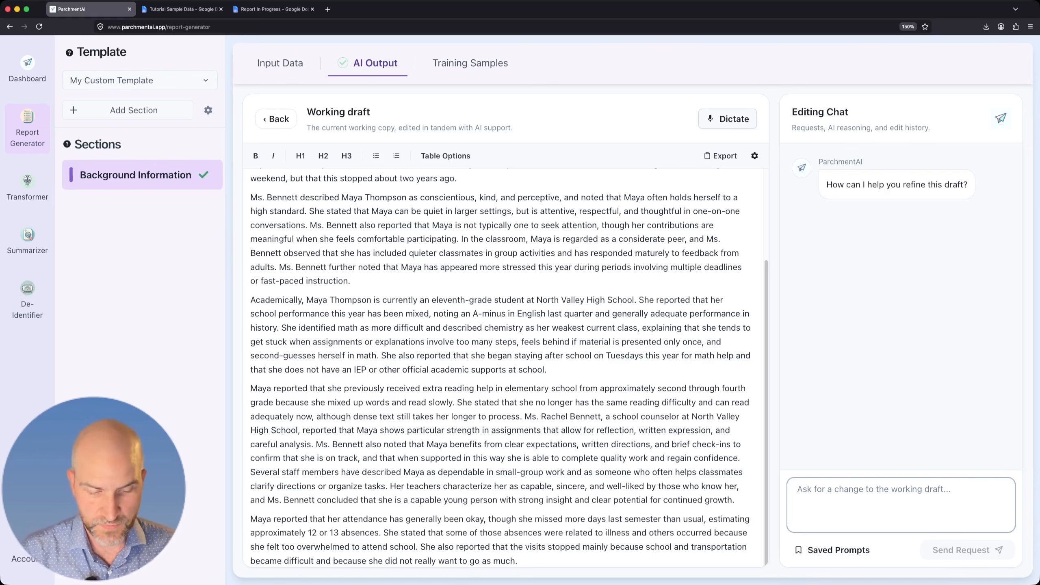
pyautogui.write('Turn this int')
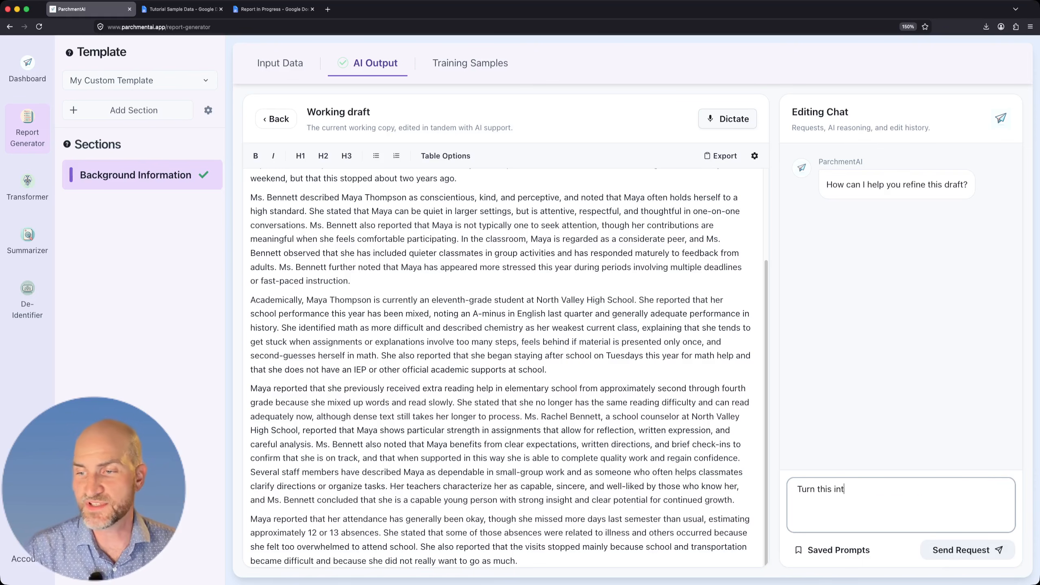
pyautogui.write('o concise bullets')
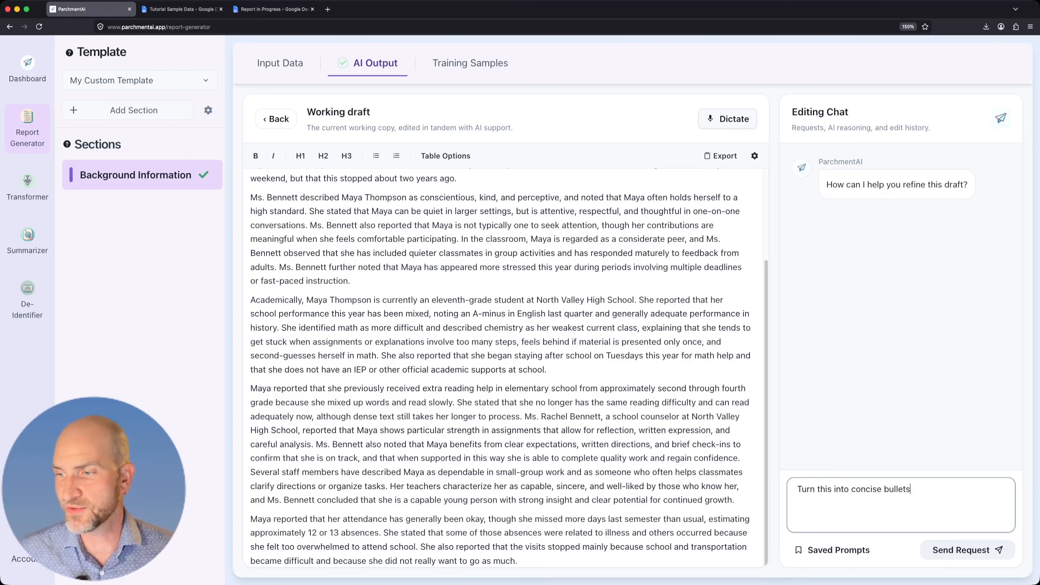
pyautogui.press('Return')
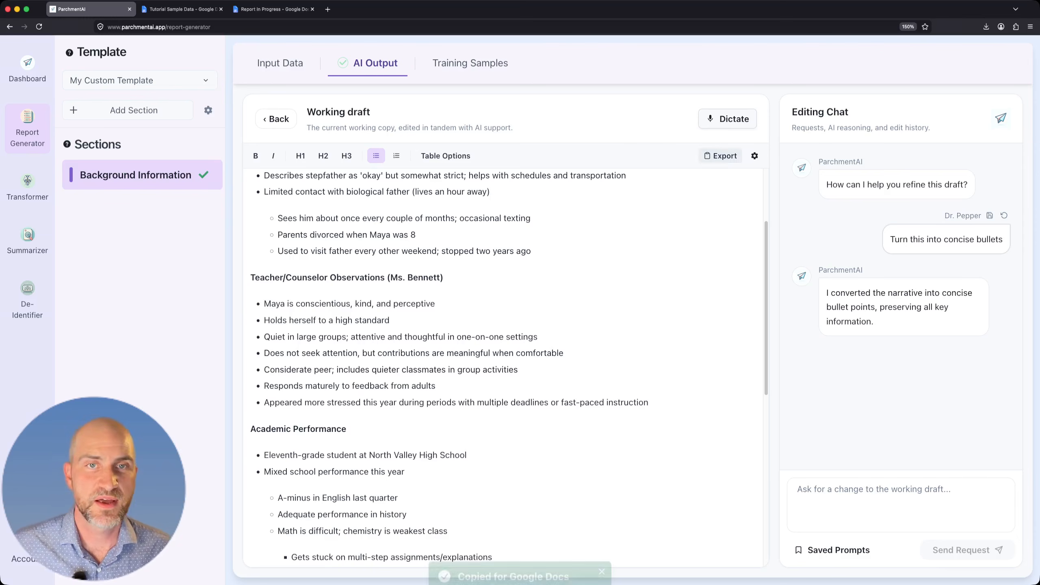
# Switch to the Report In Progress Google Doc and paste the exported bulleted draft under Background Information, above the narrative paragraphs.
pyautogui.click(273, 9)
pyautogui.click(472, 427)
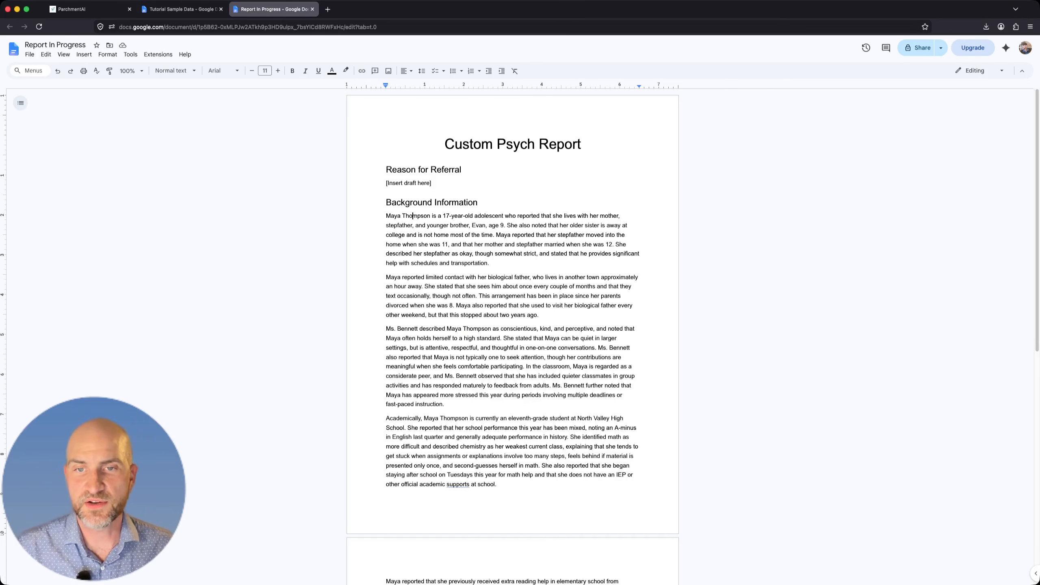
pyautogui.press('shift+super+Left')
pyautogui.press('Left')
pyautogui.press('Return')
pyautogui.press('Return')
pyautogui.press('Up')
pyautogui.press('Up')
pyautogui.press('super+v')
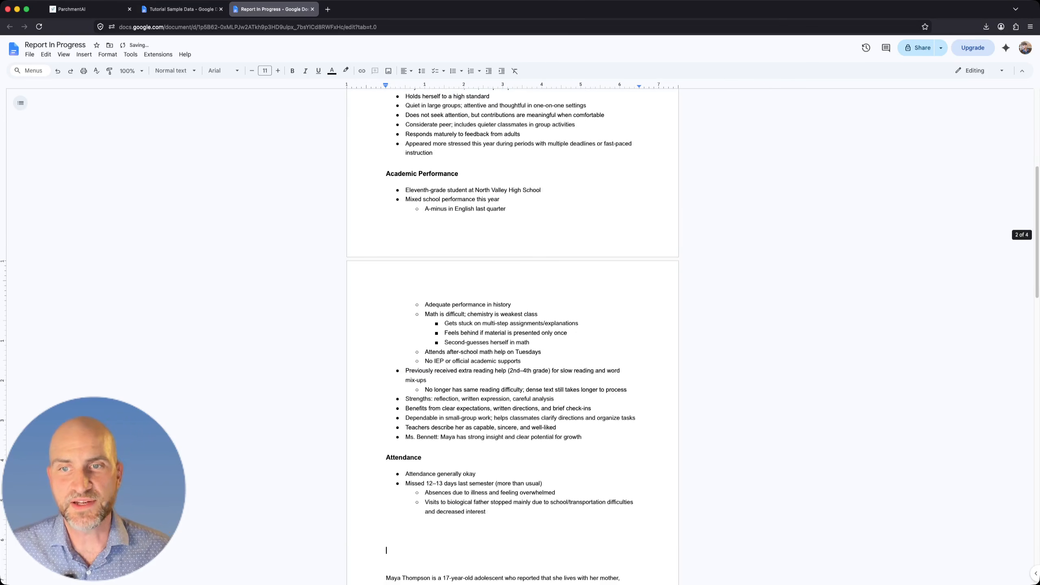
pyautogui.scroll(7, 513, 336)
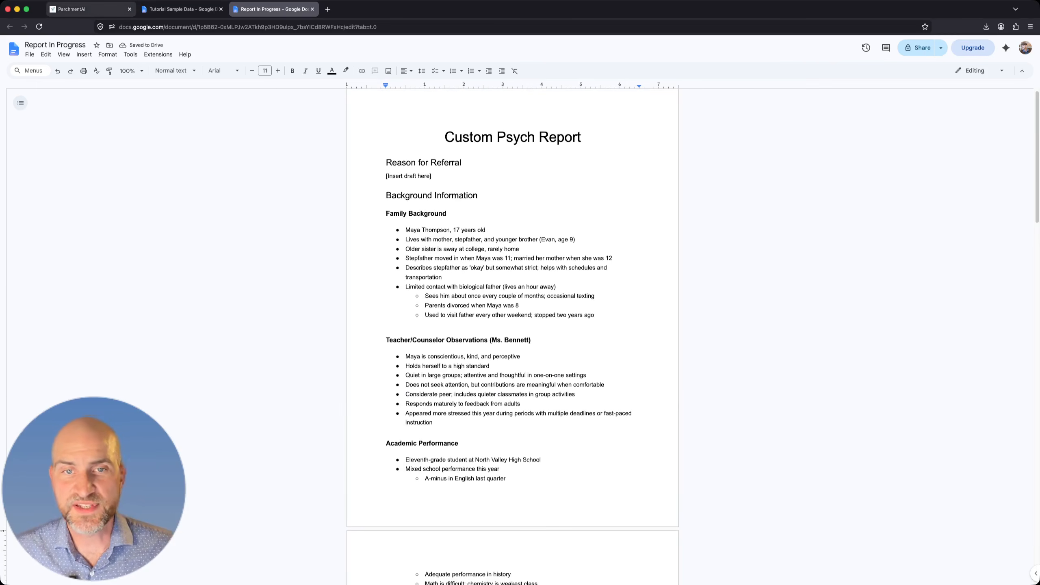
# Return to ParchmentAI, leave the working draft, and add a Free Form section named "Behavioral Observations" to the template.
pyautogui.click(91, 9)
pyautogui.click(276, 118)
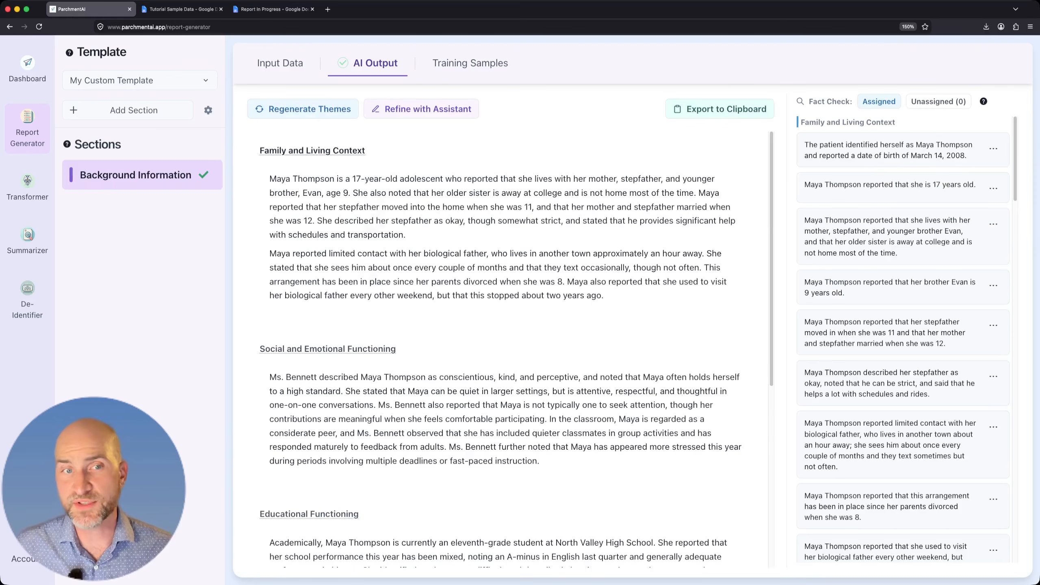
pyautogui.click(127, 110)
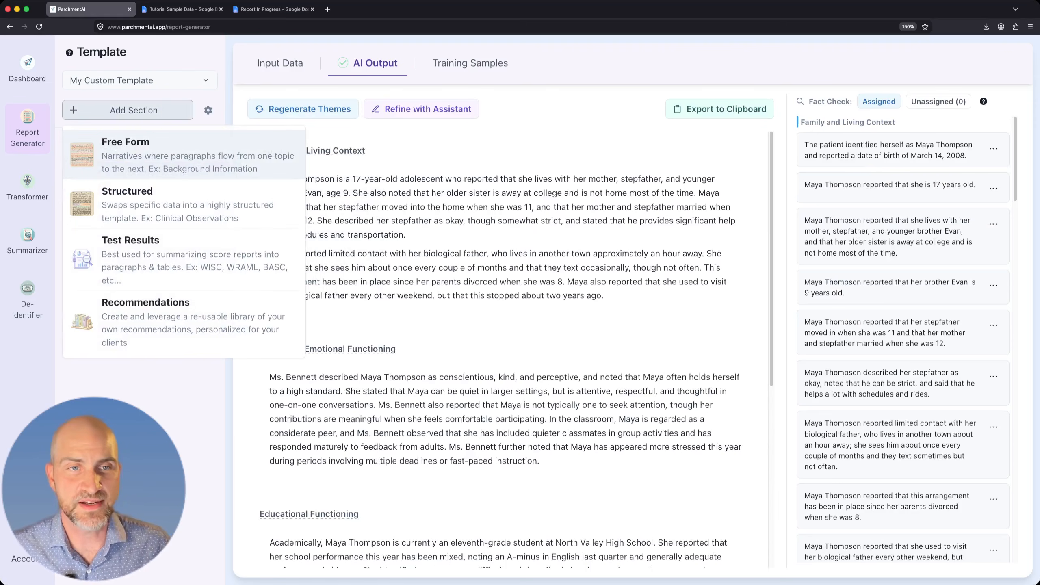
pyautogui.click(171, 155)
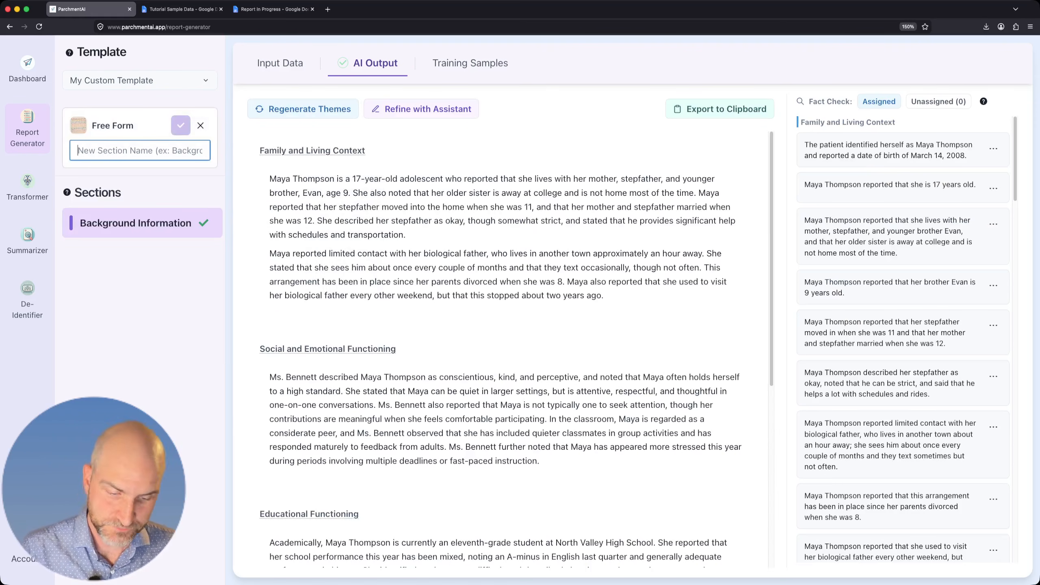
pyautogui.write('Behavior')
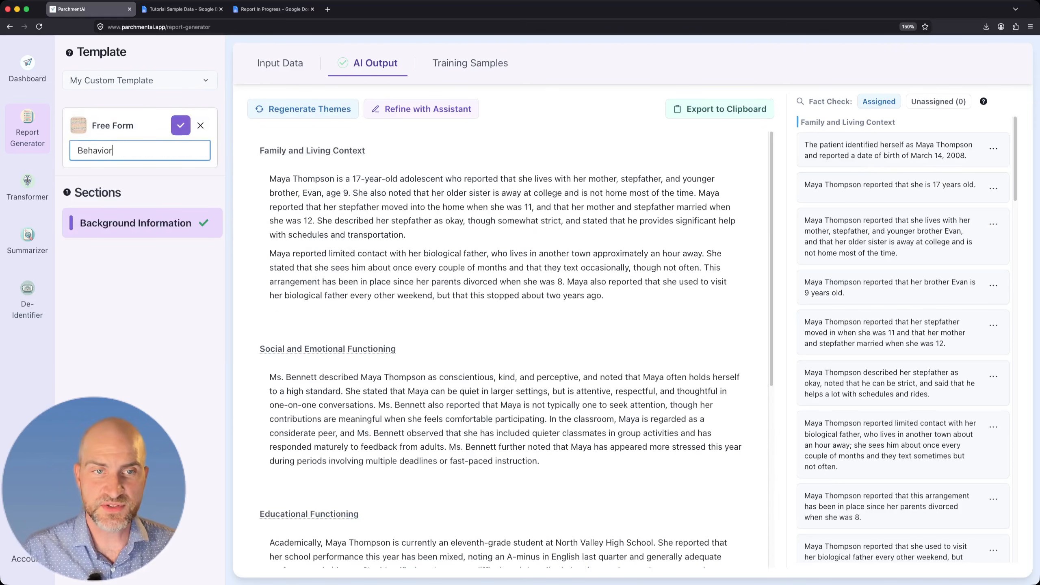
pyautogui.write('al Observations')
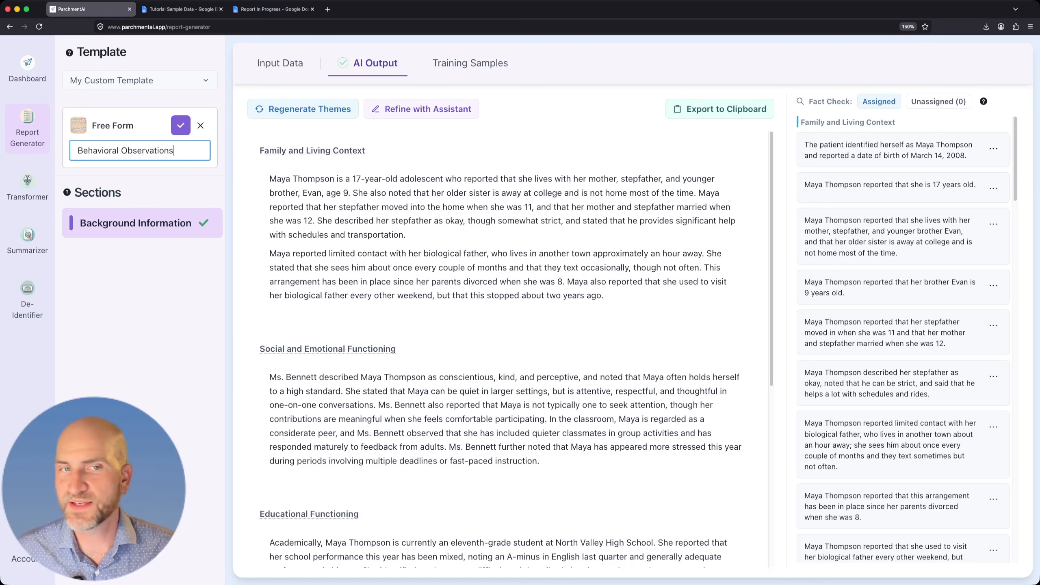
pyautogui.click(181, 125)
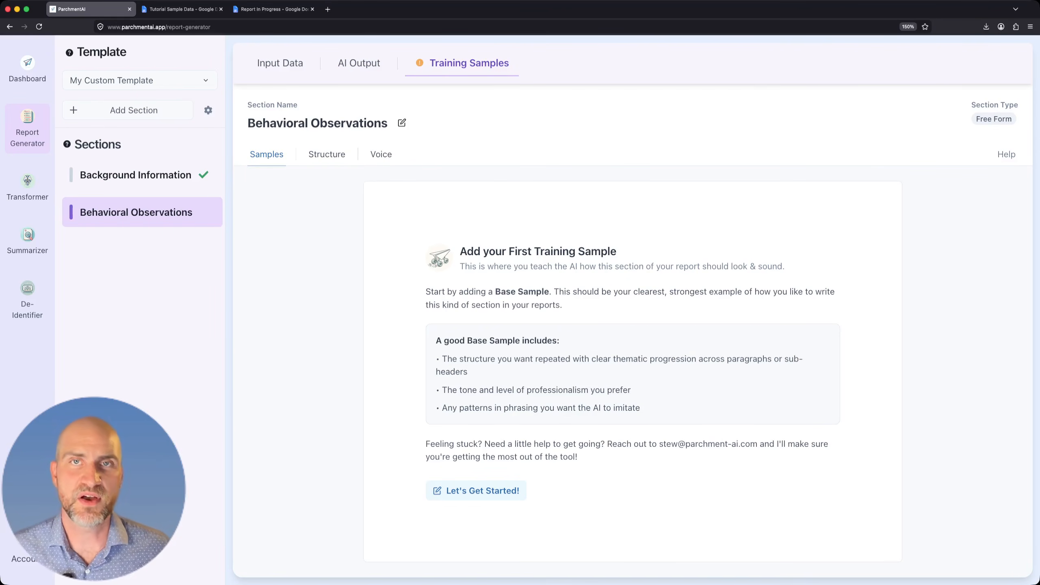
# View the input data for Behavioral Observations and the training samples for Background Information, and return to the dashboard.
pyautogui.click(280, 63)
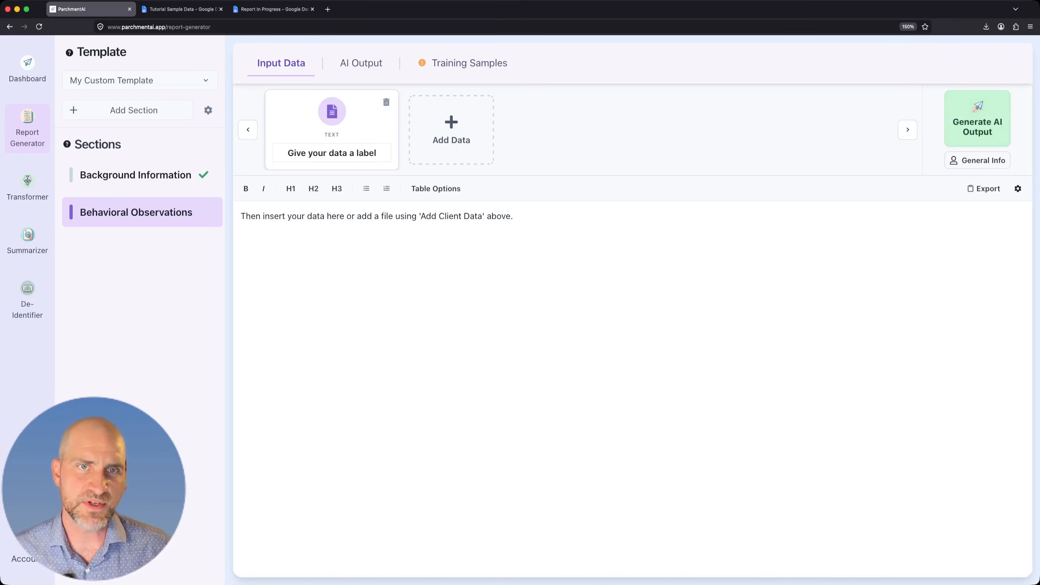
pyautogui.click(28, 69)
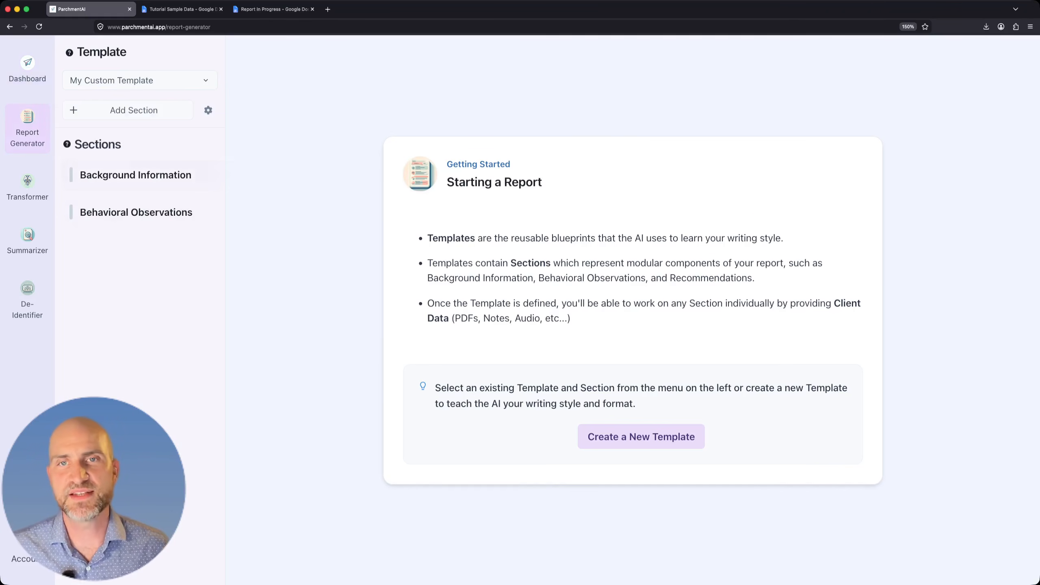
pyautogui.click(135, 176)
pyautogui.click(455, 63)
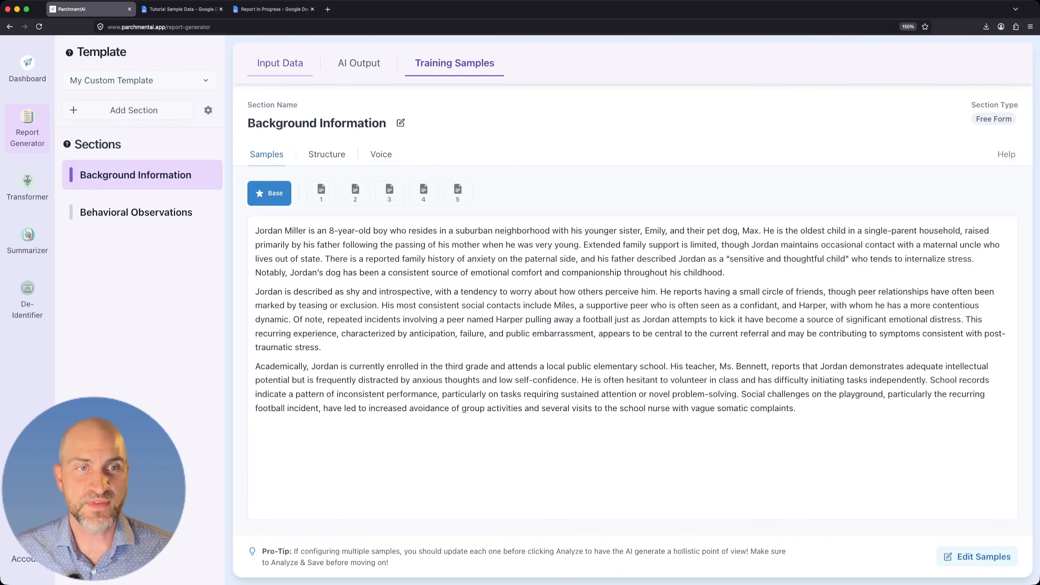
pyautogui.click(280, 63)
pyautogui.click(27, 69)
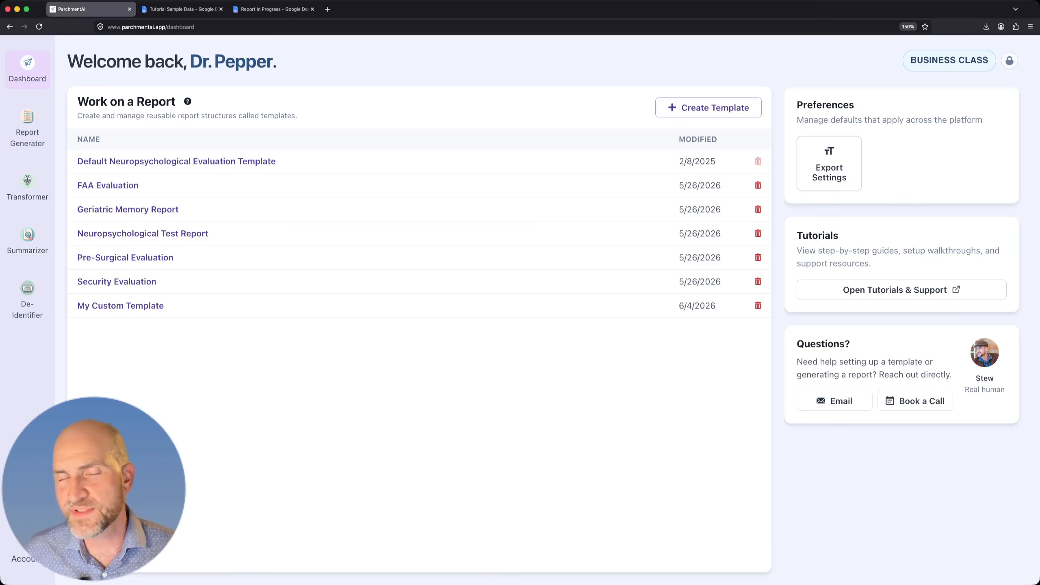